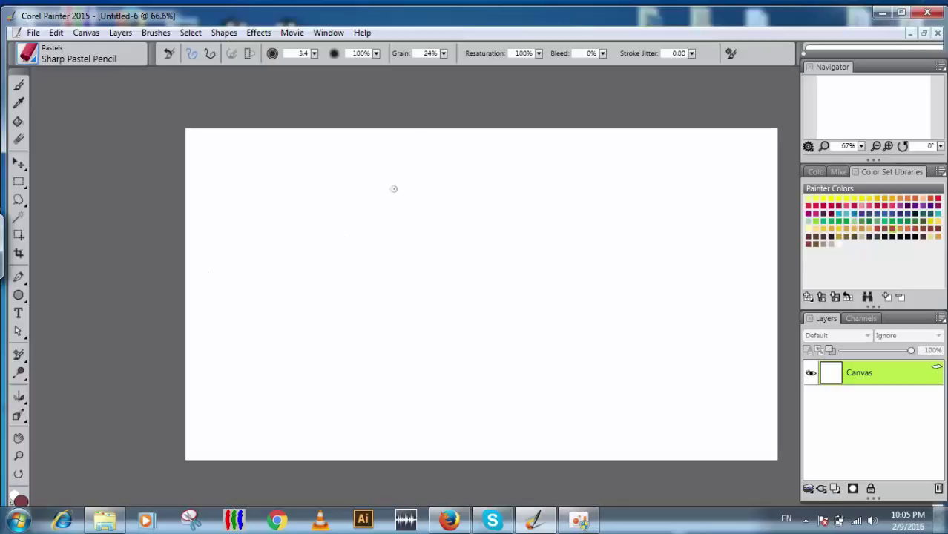
drag(393, 187, 407, 290)
key(ctrl+z)
mouse_move(397, 189)
mouse_down()
mouse_move(406, 301)
mouse_move(423, 355)
mouse_up()
key(ctrl+z)
- Sketch the face contour from the left temple around the chin to the jaw, with the hairline rising to a parting at the canvas's upper edge
mouse_move(394, 192)
mouse_down()
mouse_move(411, 285)
mouse_move(438, 353)
mouse_move(511, 400)
mouse_move(548, 394)
mouse_move(595, 362)
mouse_up()
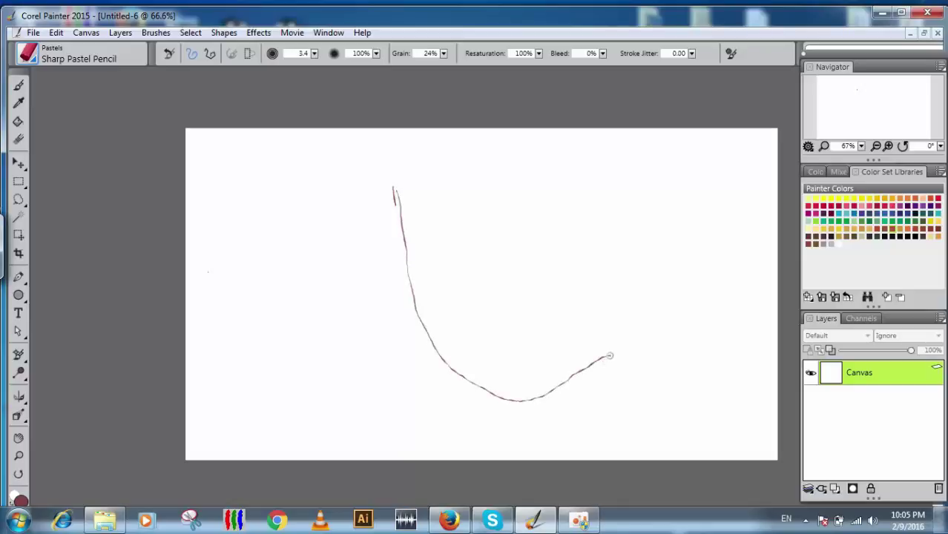
mouse_move(459, 130)
mouse_down()
mouse_move(411, 191)
mouse_move(408, 215)
mouse_move(413, 169)
mouse_move(411, 206)
mouse_up()
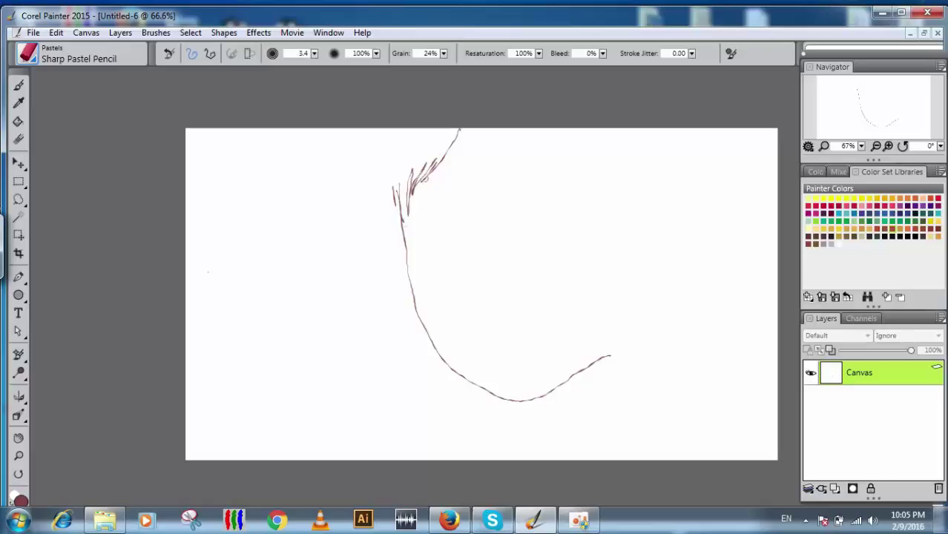
mouse_move(449, 123)
mouse_down()
mouse_move(419, 174)
mouse_move(435, 161)
mouse_move(497, 169)
mouse_move(547, 200)
mouse_up()
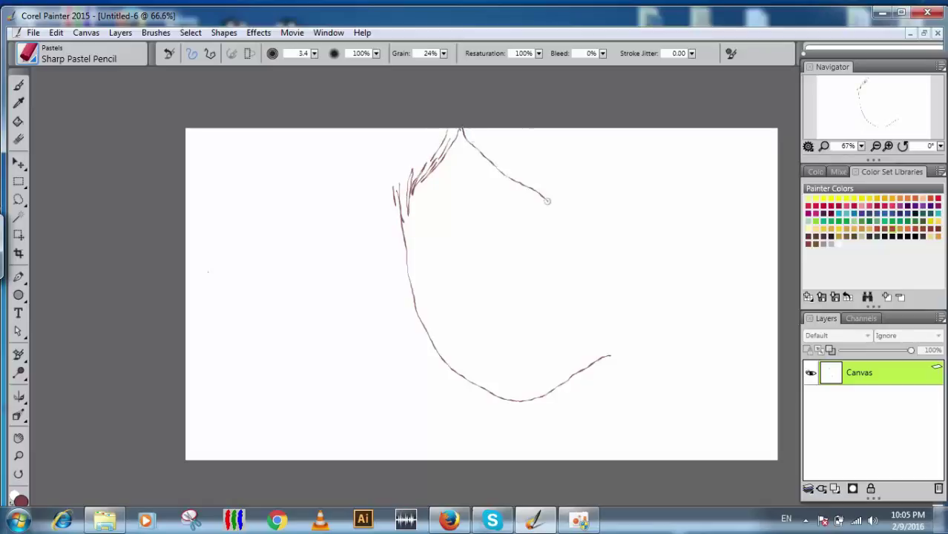
- Extend the hairline down to the ear and outline the ear, the neck and shoulder, and the curve below the chin
mouse_move(506, 152)
mouse_down()
mouse_move(545, 183)
mouse_move(575, 244)
mouse_up()
mouse_move(542, 179)
mouse_down()
mouse_move(575, 208)
mouse_move(599, 276)
mouse_move(595, 235)
mouse_move(602, 277)
mouse_move(606, 233)
mouse_move(618, 221)
mouse_move(631, 229)
mouse_move(632, 272)
mouse_move(619, 282)
mouse_move(625, 322)
mouse_move(659, 385)
mouse_move(773, 446)
mouse_up()
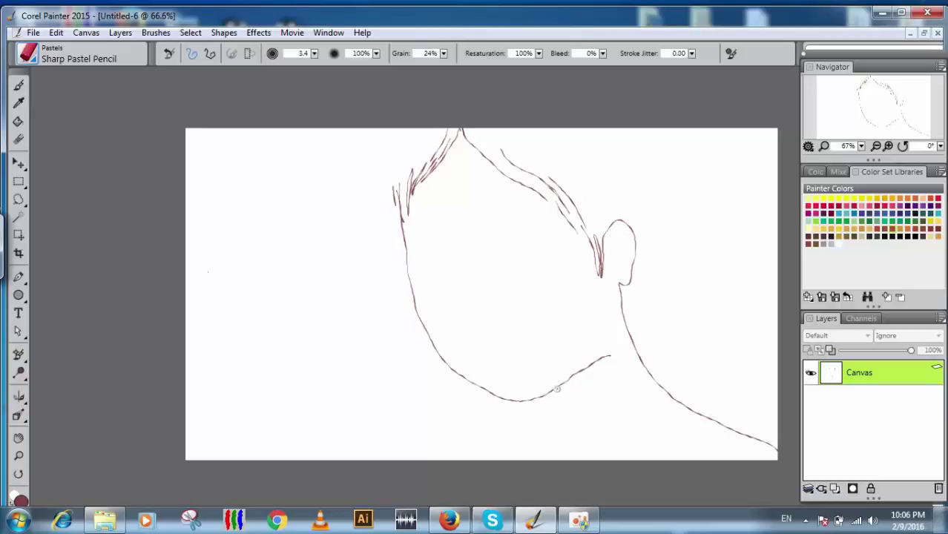
mouse_move(563, 414)
mouse_down()
mouse_move(532, 450)
mouse_move(460, 460)
mouse_up()
- Fill the hair between the parting and the ear with closely spaced curved strands
mouse_move(469, 128)
mouse_down()
mouse_move(515, 162)
mouse_move(520, 156)
mouse_move(468, 126)
mouse_move(544, 188)
mouse_move(476, 132)
mouse_move(540, 173)
mouse_move(470, 134)
mouse_move(534, 150)
mouse_move(593, 220)
mouse_up()
mouse_move(517, 142)
mouse_down()
mouse_move(577, 185)
mouse_move(600, 239)
mouse_up()
drag(523, 159, 591, 221)
drag(492, 132, 589, 200)
drag(499, 131, 572, 192)
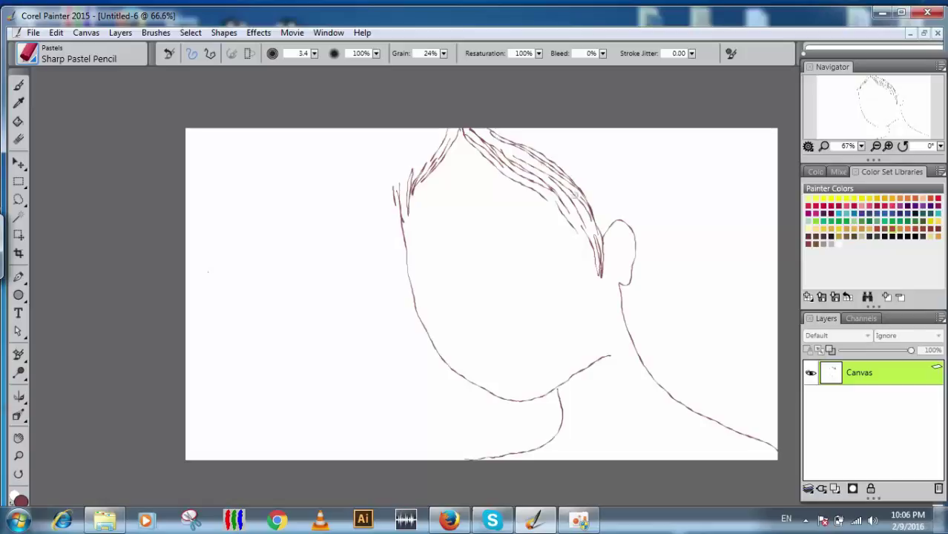
drag(587, 223, 596, 259)
drag(571, 206, 587, 246)
mouse_move(503, 126)
mouse_down()
mouse_move(549, 147)
mouse_move(589, 179)
mouse_move(602, 208)
mouse_move(548, 146)
mouse_move(579, 171)
mouse_move(600, 233)
mouse_up()
mouse_move(504, 131)
mouse_down()
mouse_move(554, 155)
mouse_move(597, 206)
mouse_up()
mouse_move(519, 130)
mouse_down()
mouse_move(591, 165)
mouse_move(616, 221)
mouse_up()
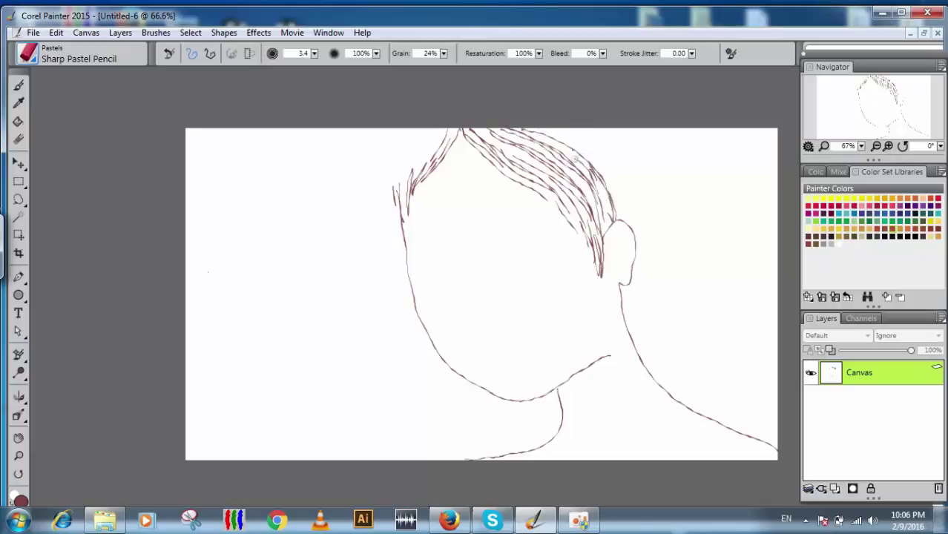
drag(601, 185, 605, 205)
- Draw long flowing hair strands from the crown past the ear down to the canvas's right edge
mouse_move(542, 128)
mouse_down()
mouse_move(587, 146)
mouse_move(632, 209)
mouse_up()
drag(586, 127, 658, 200)
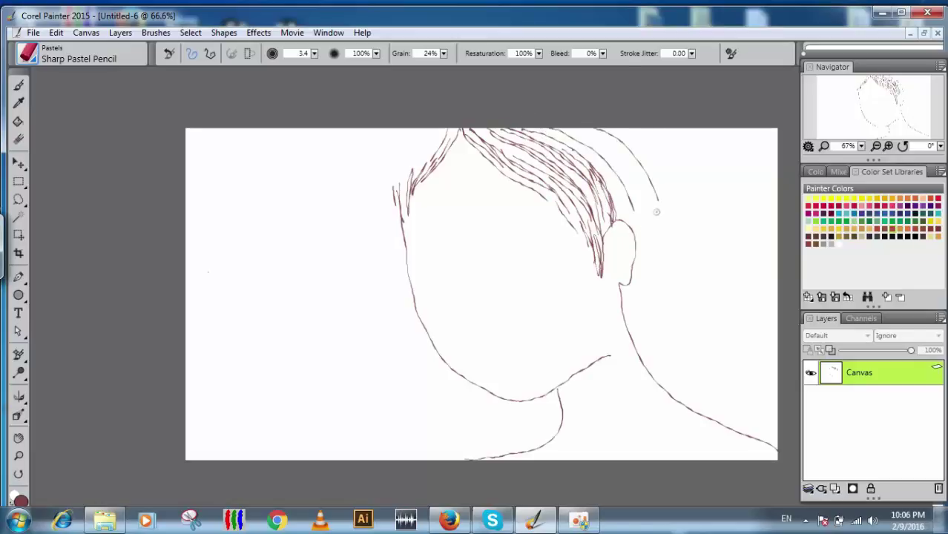
mouse_move(618, 126)
mouse_down()
mouse_move(674, 180)
mouse_move(713, 277)
mouse_move(777, 382)
mouse_up()
mouse_move(614, 138)
mouse_down()
mouse_move(647, 175)
mouse_move(699, 333)
mouse_move(775, 438)
mouse_up()
mouse_move(584, 133)
mouse_down()
mouse_move(681, 317)
mouse_move(774, 430)
mouse_up()
mouse_move(610, 135)
mouse_down()
mouse_move(657, 215)
mouse_move(733, 393)
mouse_move(772, 427)
mouse_up()
mouse_move(607, 128)
mouse_down()
mouse_move(646, 172)
mouse_move(723, 325)
mouse_move(785, 408)
mouse_up()
mouse_move(615, 124)
mouse_down()
mouse_move(675, 199)
mouse_move(770, 386)
mouse_up()
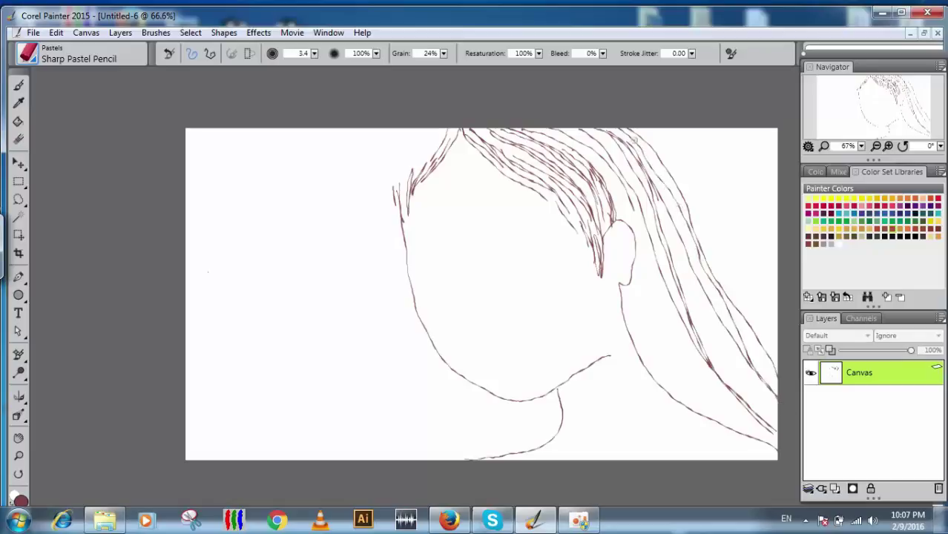
mouse_move(649, 160)
mouse_down()
mouse_move(693, 279)
mouse_move(783, 408)
mouse_up()
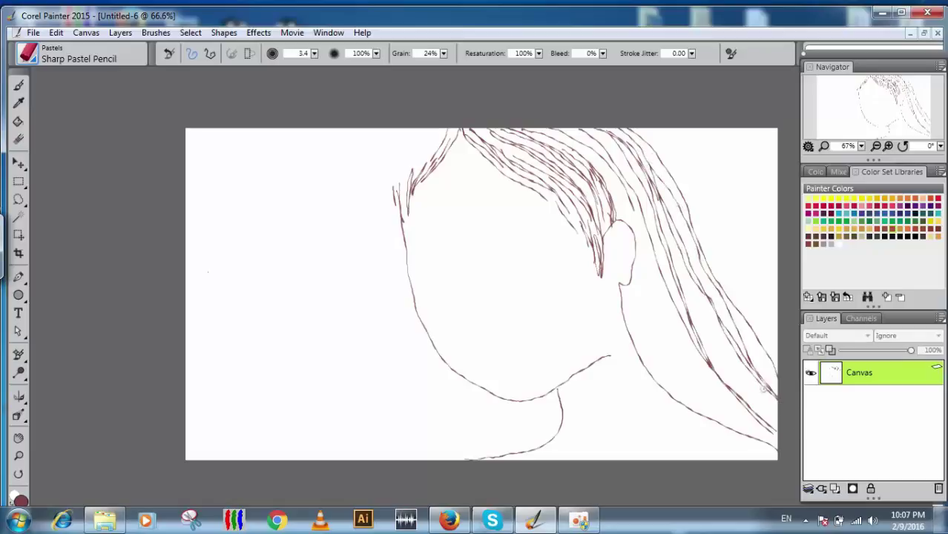
mouse_move(669, 221)
mouse_down()
mouse_move(711, 328)
mouse_move(783, 434)
mouse_up()
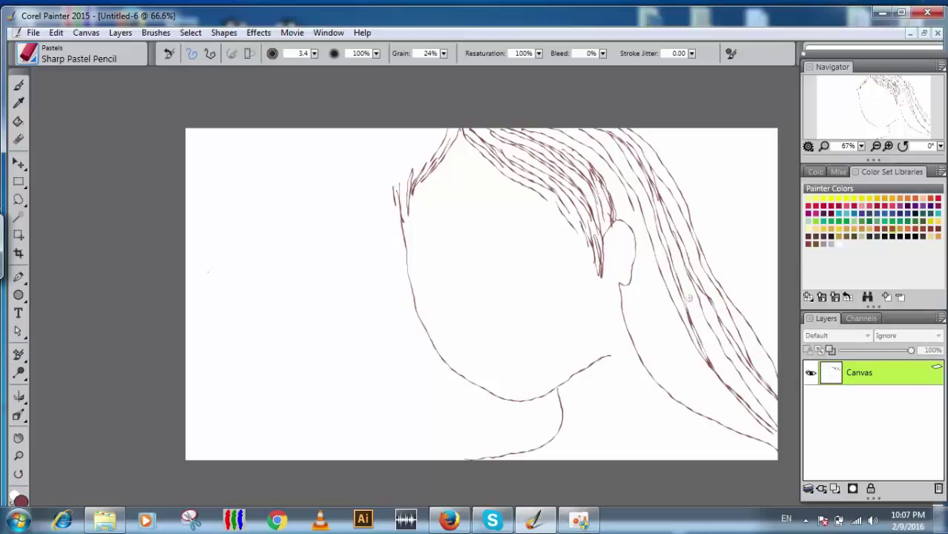
mouse_move(664, 207)
mouse_down()
mouse_move(721, 364)
mouse_move(788, 434)
mouse_up()
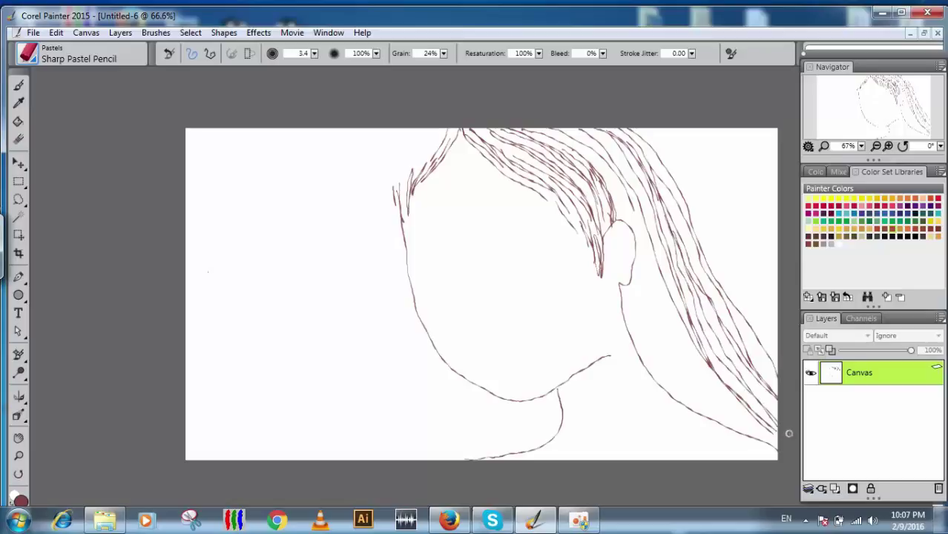
mouse_move(656, 175)
mouse_down()
mouse_move(735, 341)
mouse_move(779, 390)
mouse_up()
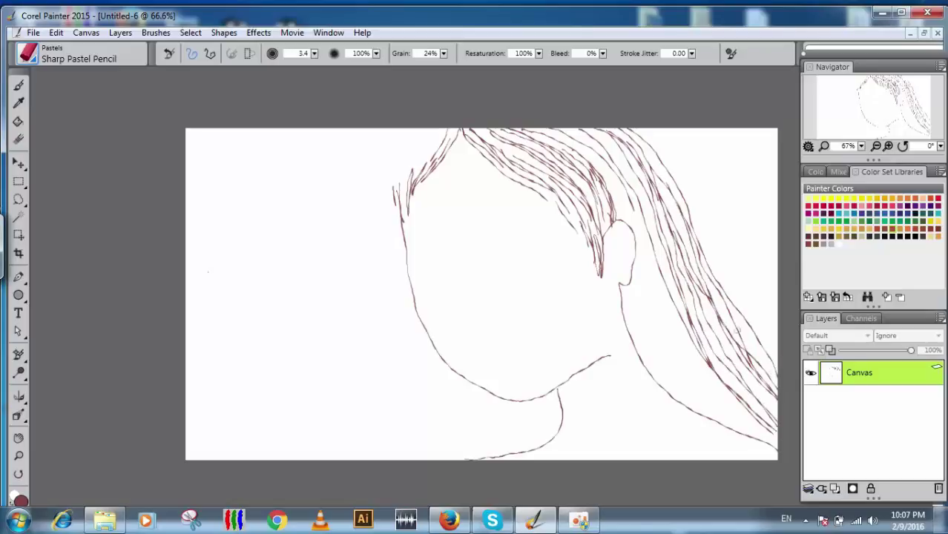
mouse_move(760, 338)
mouse_down()
mouse_move(780, 370)
mouse_move(774, 364)
mouse_up()
- Fill the hair behind the ear and along the neck with long strands reaching the shoulder
mouse_move(575, 132)
mouse_down()
mouse_move(609, 160)
mouse_move(695, 358)
mouse_move(766, 439)
mouse_up()
drag(567, 132, 624, 216)
drag(564, 132, 624, 212)
mouse_move(604, 163)
mouse_down()
mouse_move(636, 222)
mouse_move(680, 360)
mouse_move(715, 403)
mouse_up()
mouse_move(625, 185)
mouse_down()
mouse_move(650, 337)
mouse_move(705, 434)
mouse_up()
mouse_move(633, 286)
mouse_down()
mouse_move(664, 381)
mouse_move(652, 363)
mouse_up()
drag(629, 288, 644, 360)
mouse_move(642, 268)
mouse_down()
mouse_move(661, 341)
mouse_move(713, 420)
mouse_up()
mouse_move(644, 289)
mouse_down()
mouse_move(668, 366)
mouse_move(709, 419)
mouse_move(764, 457)
mouse_up()
drag(699, 372, 760, 447)
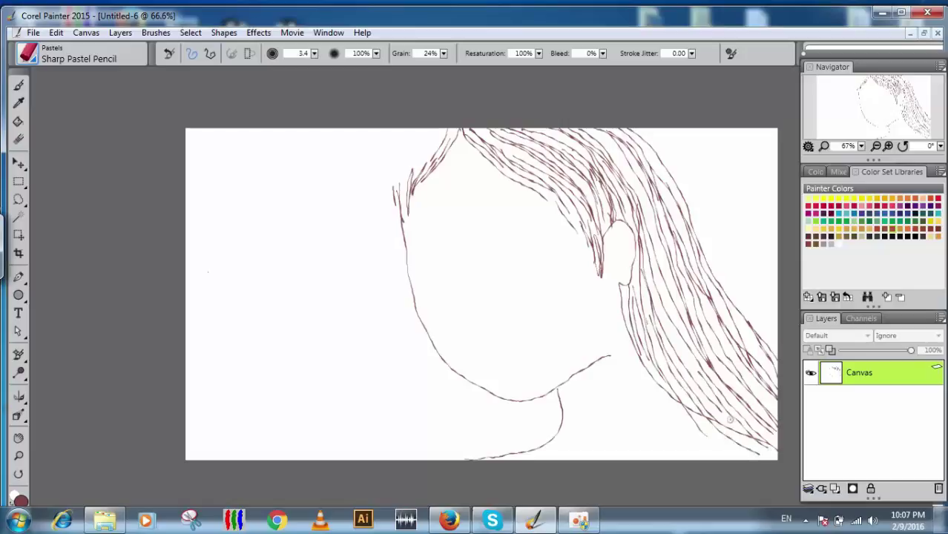
mouse_move(682, 383)
mouse_down()
mouse_move(763, 460)
mouse_move(714, 439)
mouse_move(755, 461)
mouse_up()
drag(736, 423, 776, 454)
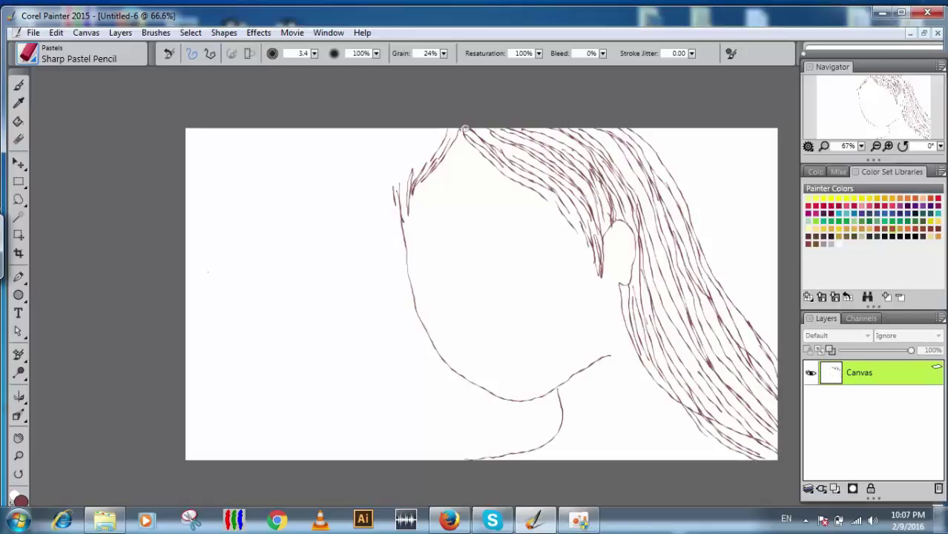
- Add short hair strands on both sides of the parting and over the left temple
mouse_move(458, 128)
mouse_down()
mouse_move(465, 158)
mouse_move(489, 175)
mouse_up()
drag(460, 132, 507, 179)
mouse_move(459, 128)
mouse_down()
mouse_move(448, 161)
mouse_move(427, 151)
mouse_move(413, 175)
mouse_move(439, 142)
mouse_move(410, 175)
mouse_up()
drag(435, 119, 414, 175)
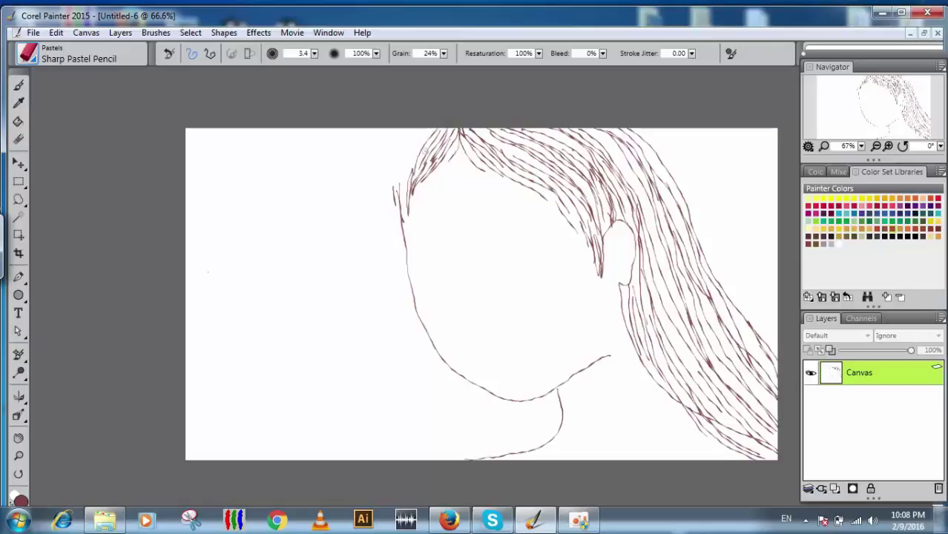
mouse_move(435, 126)
mouse_down()
mouse_move(399, 214)
mouse_move(395, 153)
mouse_move(396, 205)
mouse_up()
mouse_move(402, 121)
mouse_down()
mouse_move(388, 157)
mouse_move(393, 216)
mouse_up()
drag(384, 132, 382, 227)
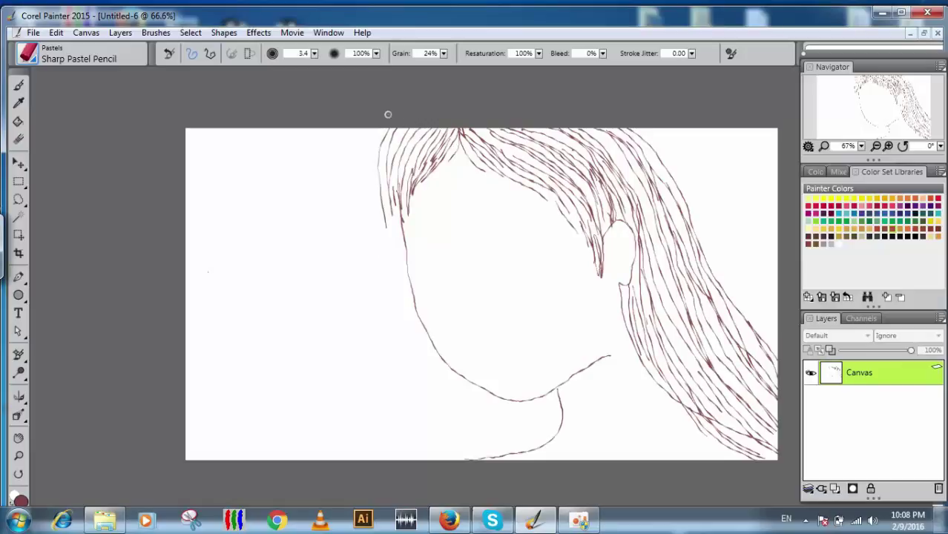
- Draw long hair strands along the left side of the face down to the canvas's lower edge
mouse_move(378, 133)
mouse_down()
mouse_move(365, 194)
mouse_move(375, 245)
mouse_move(365, 139)
mouse_move(363, 226)
mouse_move(413, 417)
mouse_move(444, 460)
mouse_up()
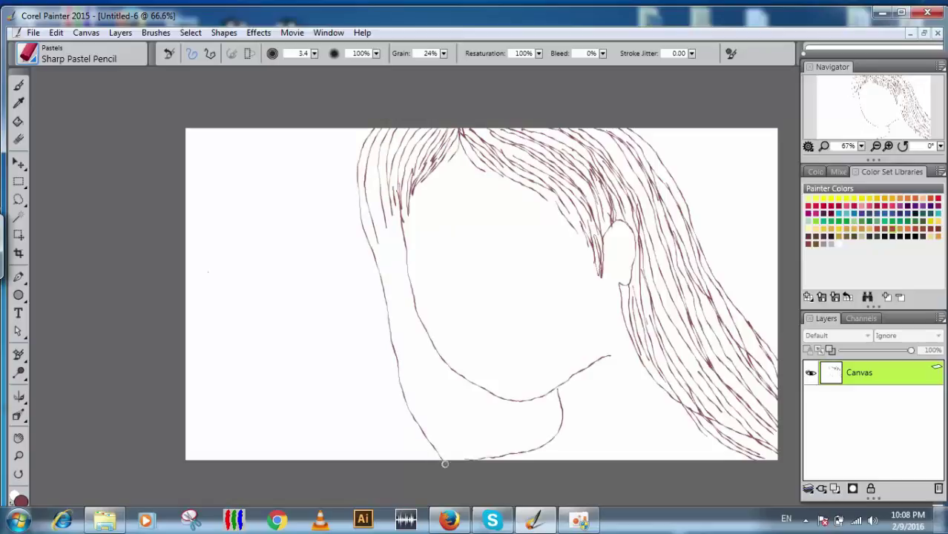
mouse_move(383, 122)
mouse_down()
mouse_move(375, 168)
mouse_move(402, 293)
mouse_move(474, 460)
mouse_up()
mouse_move(386, 129)
mouse_down()
mouse_move(377, 145)
mouse_move(390, 236)
mouse_move(466, 456)
mouse_up()
mouse_move(376, 129)
mouse_down()
mouse_move(363, 169)
mouse_move(382, 241)
mouse_move(434, 403)
mouse_move(467, 460)
mouse_up()
mouse_move(381, 266)
mouse_down()
mouse_move(455, 458)
mouse_move(406, 305)
mouse_move(431, 371)
mouse_up()
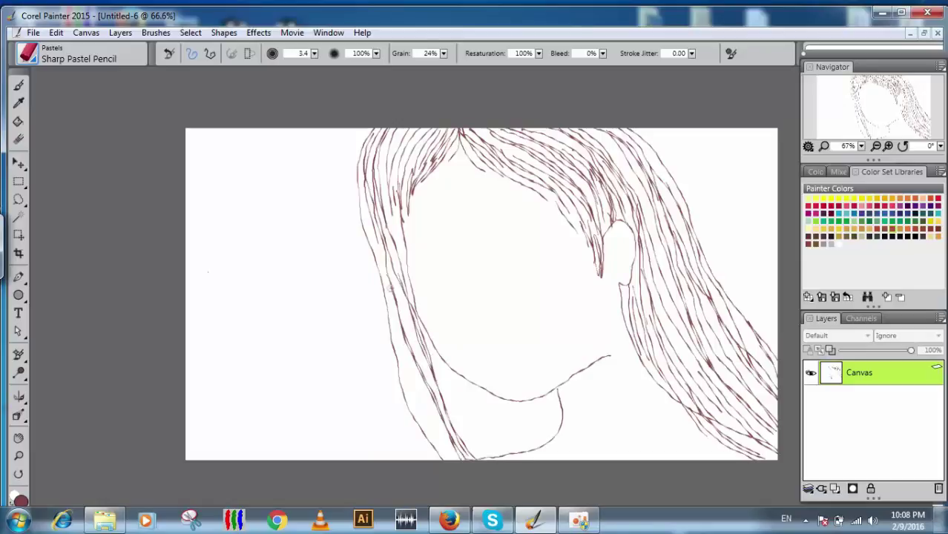
mouse_move(394, 205)
mouse_down()
mouse_move(400, 285)
mouse_move(434, 387)
mouse_up()
mouse_move(360, 161)
mouse_down()
mouse_move(401, 352)
mouse_move(452, 457)
mouse_up()
drag(410, 348, 446, 436)
drag(403, 316, 454, 466)
mouse_move(403, 346)
mouse_down()
mouse_move(413, 391)
mouse_move(447, 449)
mouse_up()
mouse_move(393, 324)
mouse_down()
mouse_move(412, 388)
mouse_move(449, 448)
mouse_move(414, 405)
mouse_move(450, 440)
mouse_up()
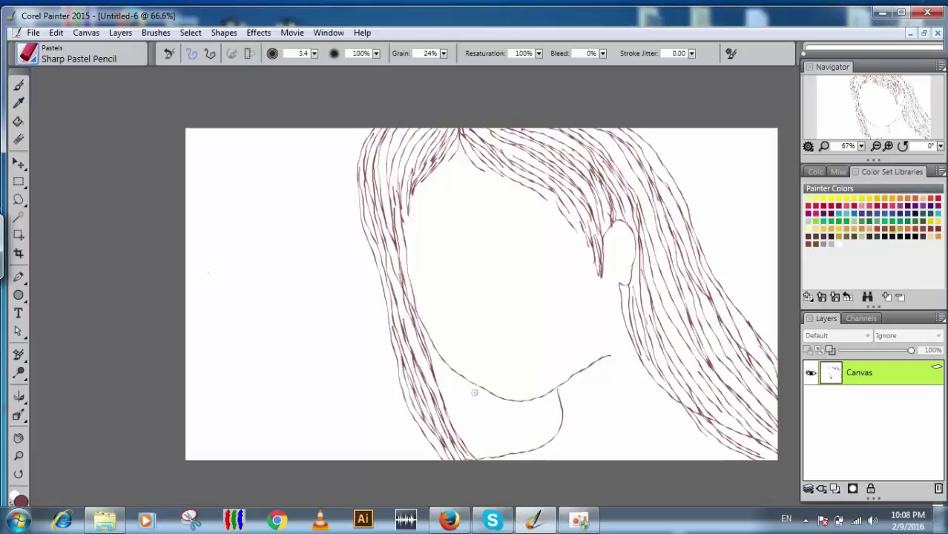
- Fill the area below the jaw and chin with slanted hair strands up to the neck curve
drag(440, 359, 500, 450)
drag(443, 369, 494, 452)
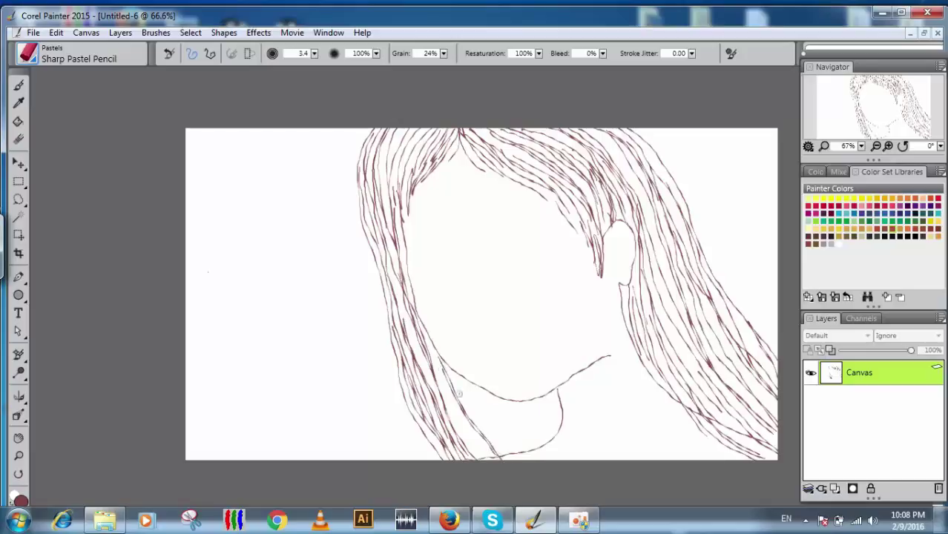
drag(435, 353, 486, 453)
drag(430, 346, 484, 435)
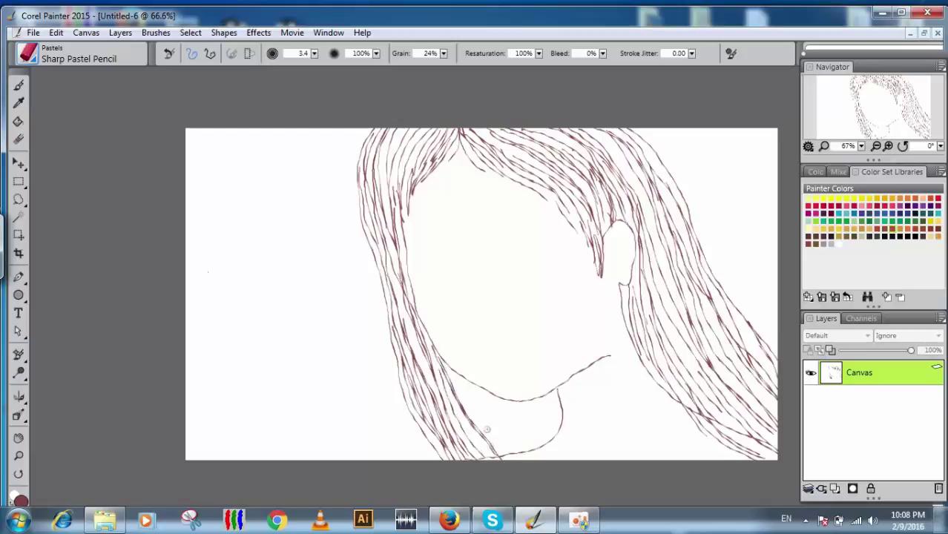
mouse_move(452, 375)
mouse_down()
mouse_move(523, 455)
mouse_move(509, 430)
mouse_up()
drag(458, 377, 506, 453)
drag(478, 392, 521, 449)
mouse_move(499, 409)
mouse_down()
mouse_move(523, 444)
mouse_move(515, 423)
mouse_move(534, 437)
mouse_up()
mouse_move(491, 398)
mouse_down()
mouse_move(538, 452)
mouse_move(522, 432)
mouse_move(546, 443)
mouse_up()
drag(526, 405, 548, 433)
mouse_move(536, 402)
mouse_down()
mouse_move(552, 427)
mouse_move(561, 415)
mouse_move(551, 411)
mouse_up()
drag(559, 404, 553, 429)
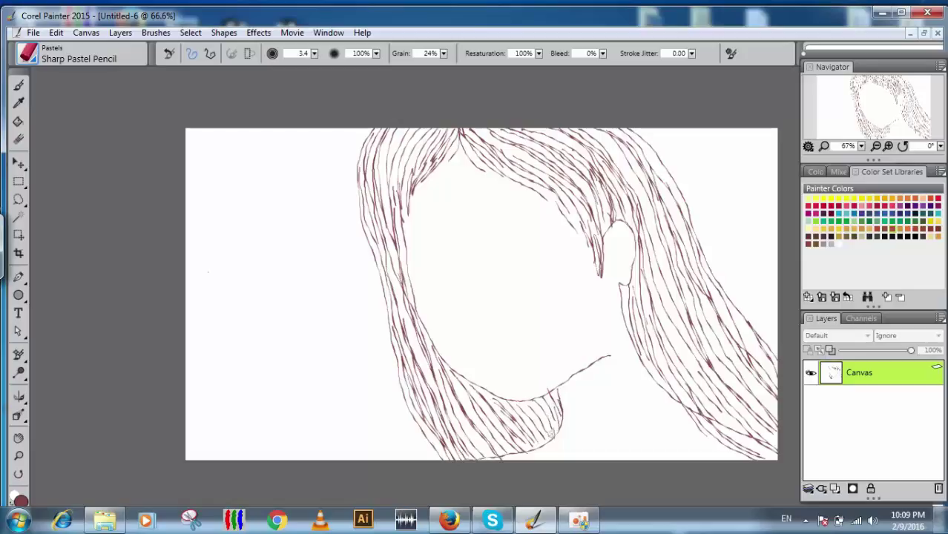
- Thicken the left hairline with short strands from the parting toward the temple
drag(452, 158, 441, 168)
drag(447, 163, 428, 181)
drag(460, 143, 443, 169)
drag(451, 160, 411, 211)
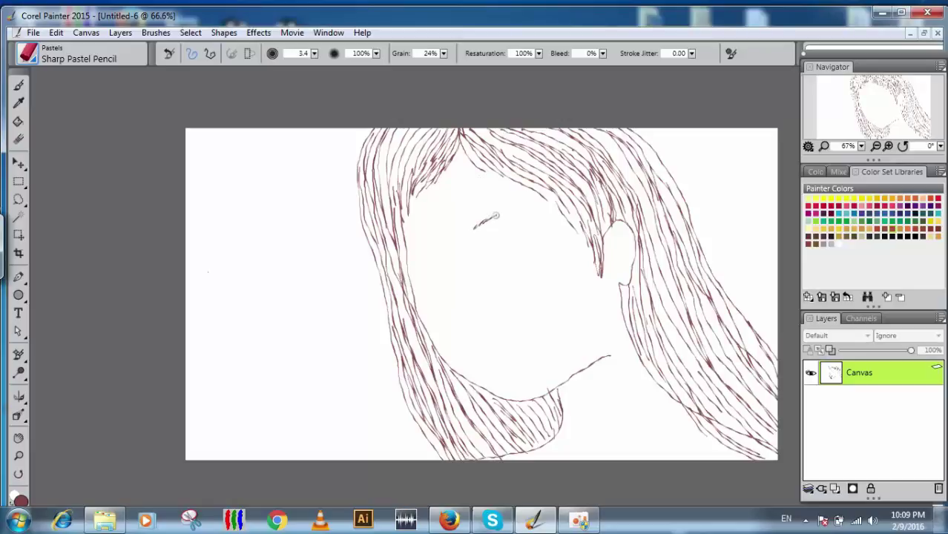
- Draw both eyebrows and both eyes, with eyelid lines and dark filled irises
drag(497, 215, 522, 218)
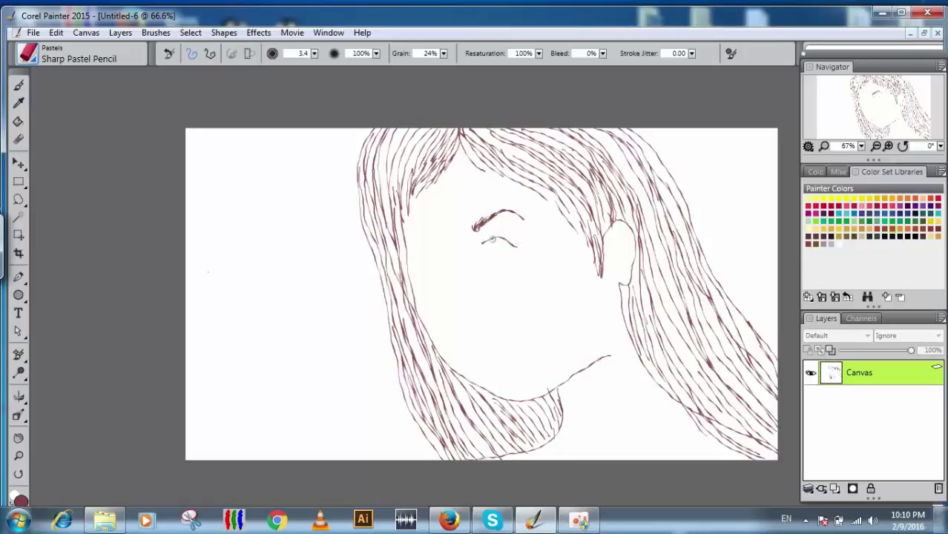
mouse_move(493, 241)
mouse_down()
mouse_move(503, 242)
mouse_move(481, 239)
mouse_move(521, 246)
mouse_move(494, 251)
mouse_up()
mouse_move(436, 231)
mouse_down()
mouse_move(405, 232)
mouse_move(447, 232)
mouse_up()
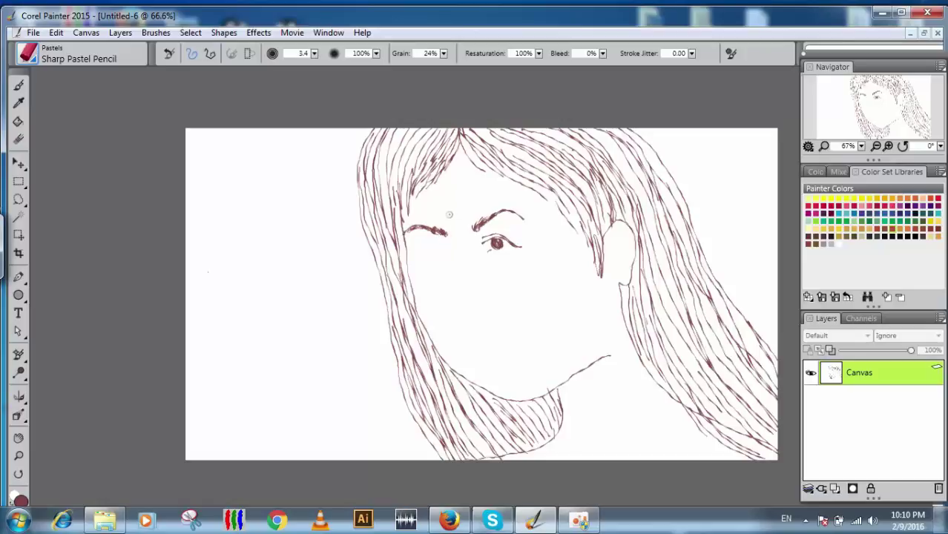
drag(446, 236, 453, 239)
drag(413, 246, 426, 243)
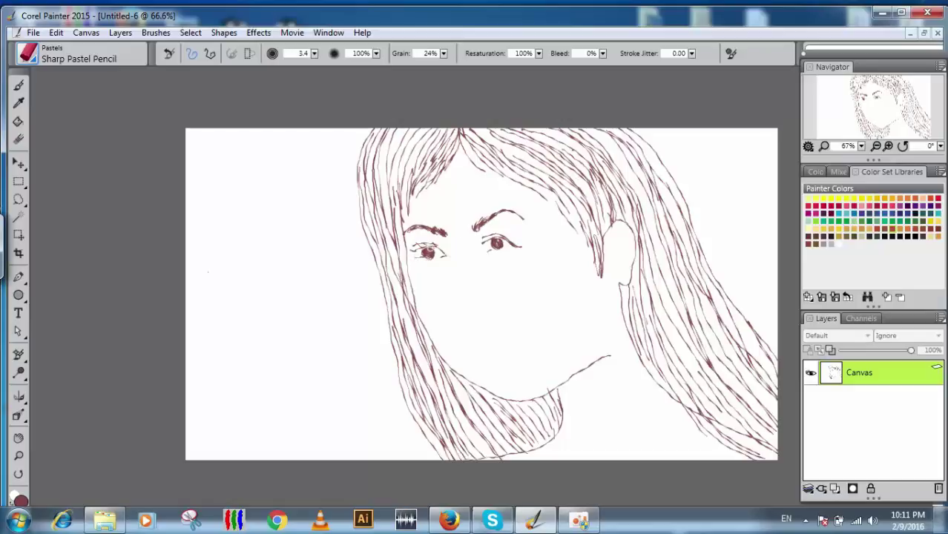
drag(451, 250, 457, 280)
key(ctrl)
key(ctrl+z)
drag(455, 247, 457, 301)
key(ctrl+z)
drag(454, 247, 457, 318)
key(ctrl+z)
drag(452, 244, 452, 318)
key(ctrl+z)
- Draw the nose, the lips and a mole beside the mouth, plus the inner ear with a hanging earring
mouse_move(452, 242)
mouse_down()
mouse_move(452, 311)
mouse_move(462, 324)
mouse_move(485, 319)
mouse_up()
mouse_move(457, 340)
mouse_down()
mouse_move(508, 330)
mouse_move(469, 341)
mouse_move(483, 339)
mouse_move(472, 352)
mouse_up()
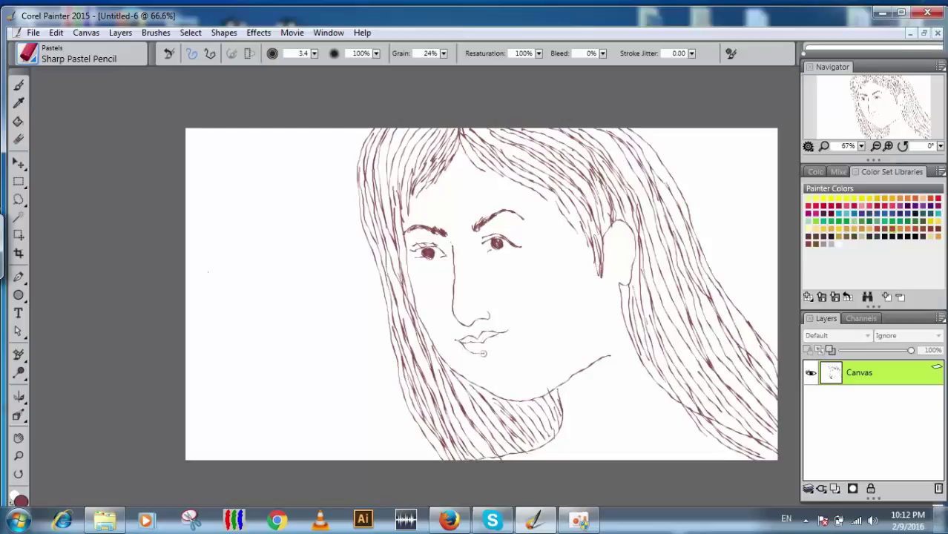
drag(509, 328, 504, 336)
mouse_move(610, 245)
mouse_down()
mouse_move(618, 236)
mouse_move(616, 264)
mouse_move(616, 244)
mouse_move(637, 289)
mouse_move(626, 276)
mouse_move(623, 303)
mouse_up()
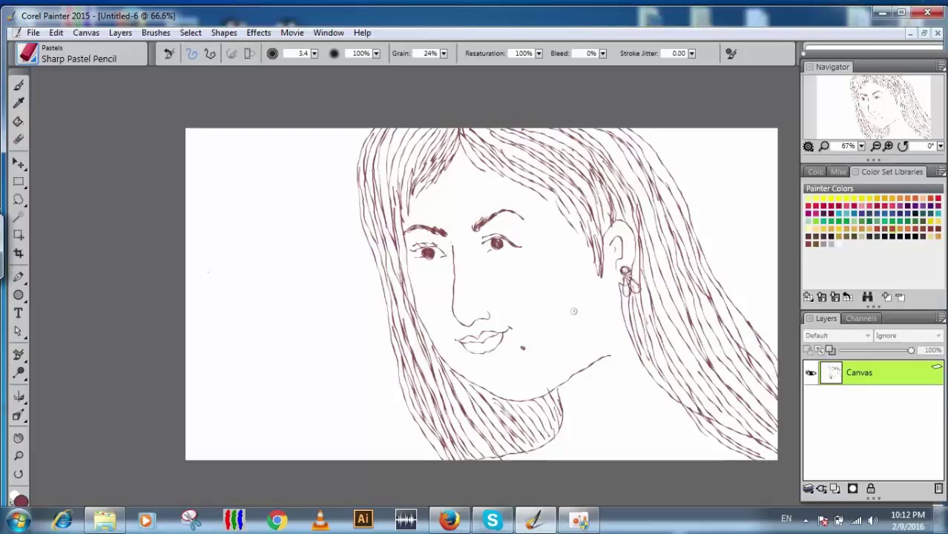
- Sketch the garment's neckline as hatched bands on both sides of the neck's base
drag(549, 440, 583, 459)
drag(689, 415, 620, 460)
mouse_move(690, 415)
mouse_down()
mouse_move(657, 445)
mouse_move(627, 458)
mouse_move(689, 420)
mouse_move(611, 463)
mouse_move(675, 416)
mouse_move(644, 445)
mouse_up()
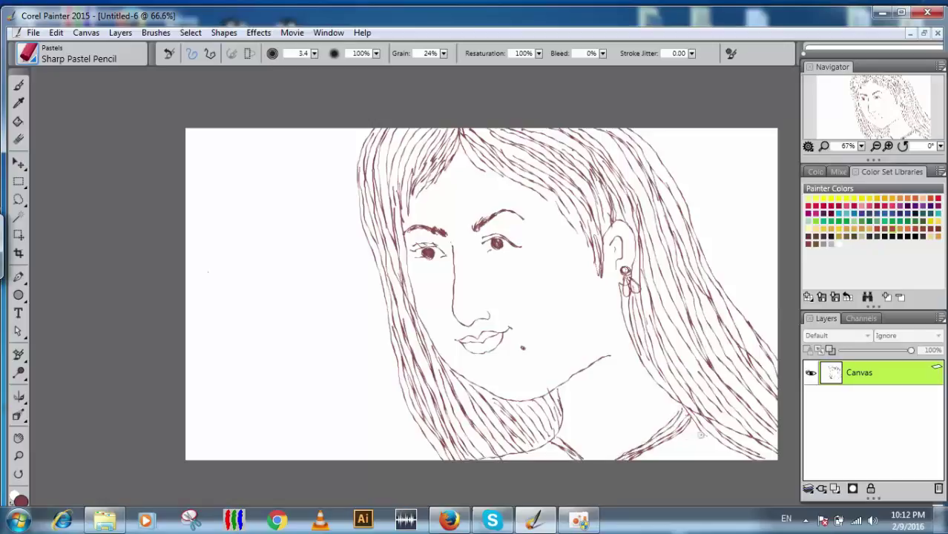
drag(699, 419, 638, 457)
drag(545, 448, 570, 460)
- Make the hair denser with extra strands from the crown to the right shoulder, and add one at the left fringe
mouse_move(596, 126)
mouse_down()
mouse_move(629, 165)
mouse_move(694, 345)
mouse_up()
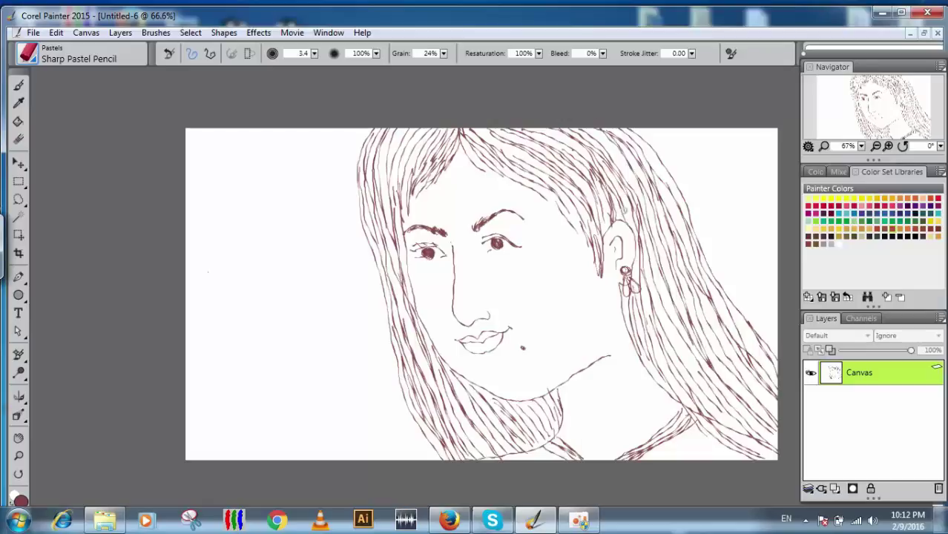
mouse_move(592, 126)
mouse_down()
mouse_move(630, 171)
mouse_move(696, 327)
mouse_move(715, 287)
mouse_move(738, 312)
mouse_up()
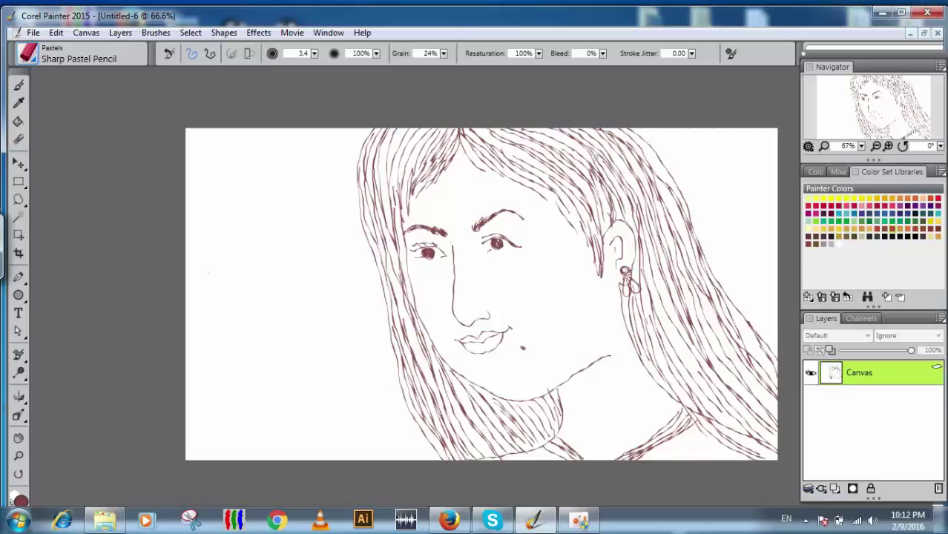
mouse_move(623, 128)
mouse_down()
mouse_move(654, 149)
mouse_move(703, 238)
mouse_up()
mouse_move(647, 152)
mouse_down()
mouse_move(726, 324)
mouse_move(751, 352)
mouse_up()
drag(669, 198, 770, 407)
drag(712, 297, 777, 370)
mouse_move(645, 173)
mouse_down()
mouse_move(688, 319)
mouse_move(748, 419)
mouse_up()
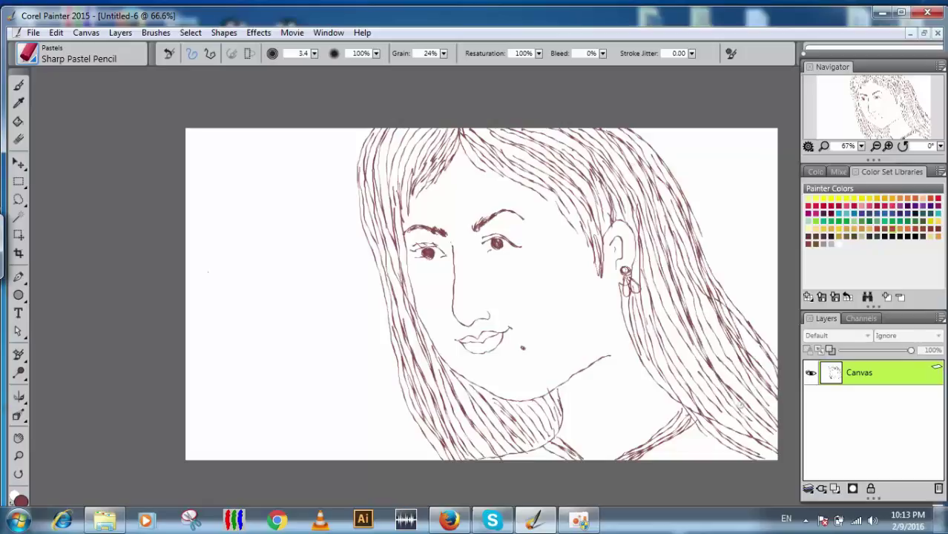
mouse_move(619, 163)
mouse_down()
mouse_move(678, 326)
mouse_move(747, 416)
mouse_up()
mouse_move(640, 224)
mouse_down()
mouse_move(660, 315)
mouse_move(731, 420)
mouse_up()
drag(651, 245, 736, 429)
drag(677, 246, 773, 403)
drag(687, 264, 770, 407)
drag(698, 302, 767, 405)
drag(712, 323, 772, 414)
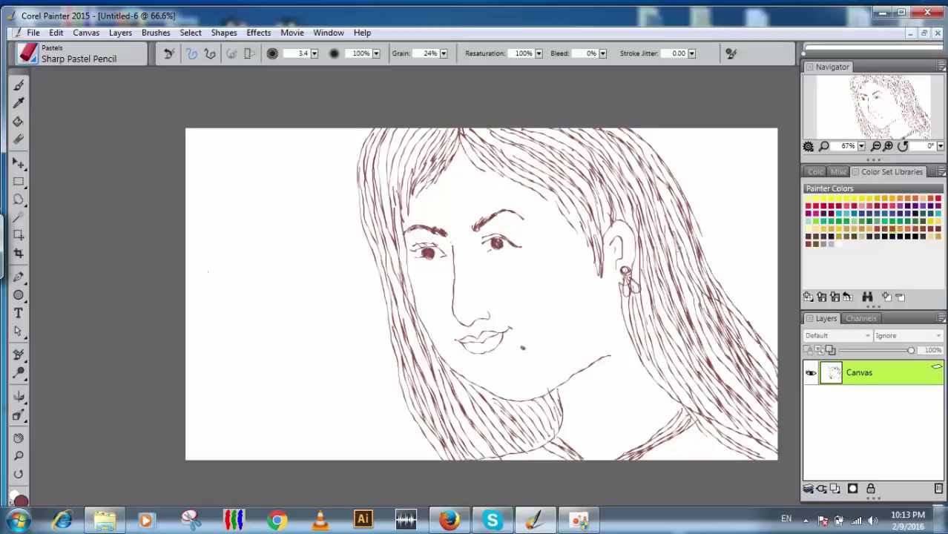
mouse_move(684, 285)
mouse_down()
mouse_move(728, 371)
mouse_move(772, 417)
mouse_up()
mouse_move(668, 333)
mouse_down()
mouse_move(675, 372)
mouse_move(757, 457)
mouse_up()
mouse_move(644, 298)
mouse_down()
mouse_move(678, 391)
mouse_move(650, 344)
mouse_move(638, 348)
mouse_up()
mouse_move(420, 123)
mouse_down()
mouse_move(390, 188)
mouse_move(386, 181)
mouse_up()
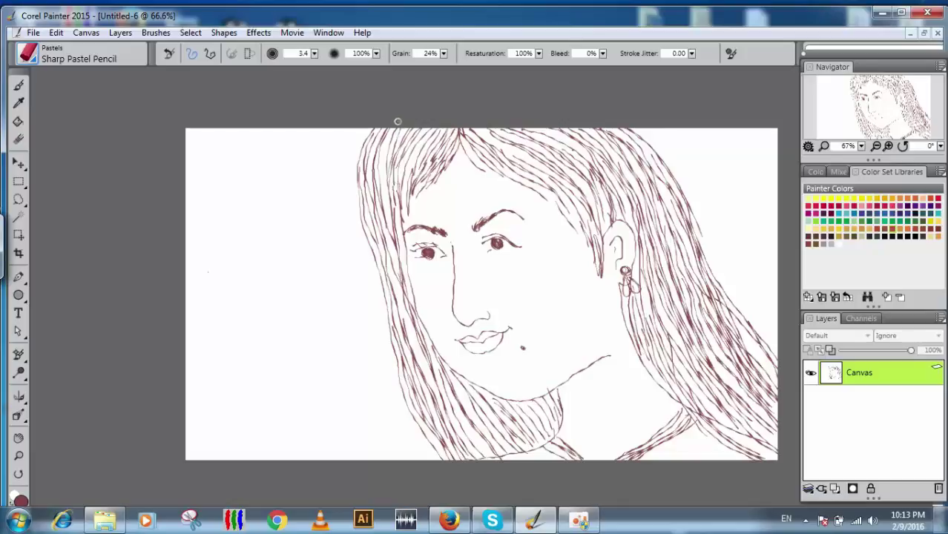
click(580, 522)
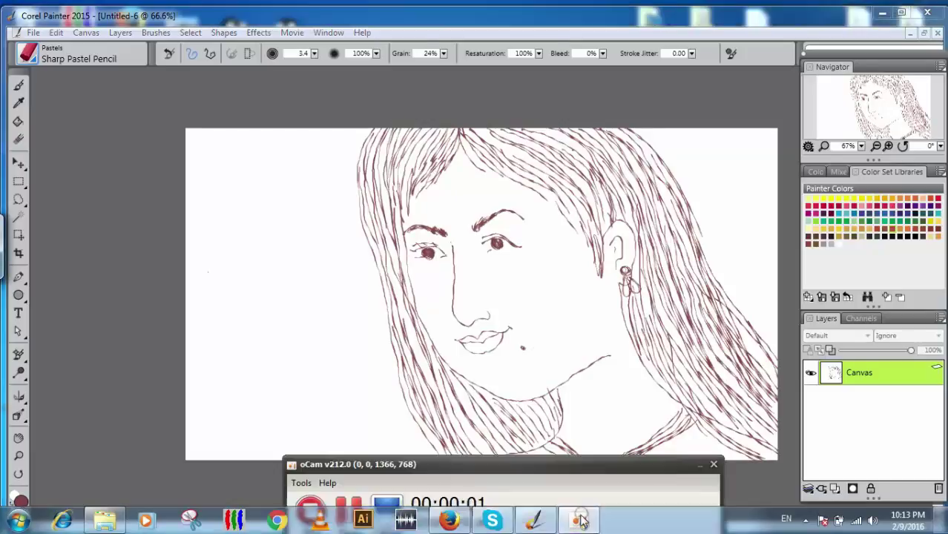
- Add more pencil strands to the hair on the portrait's left side, from the fringe down to the ends beneath the chin
click(699, 466)
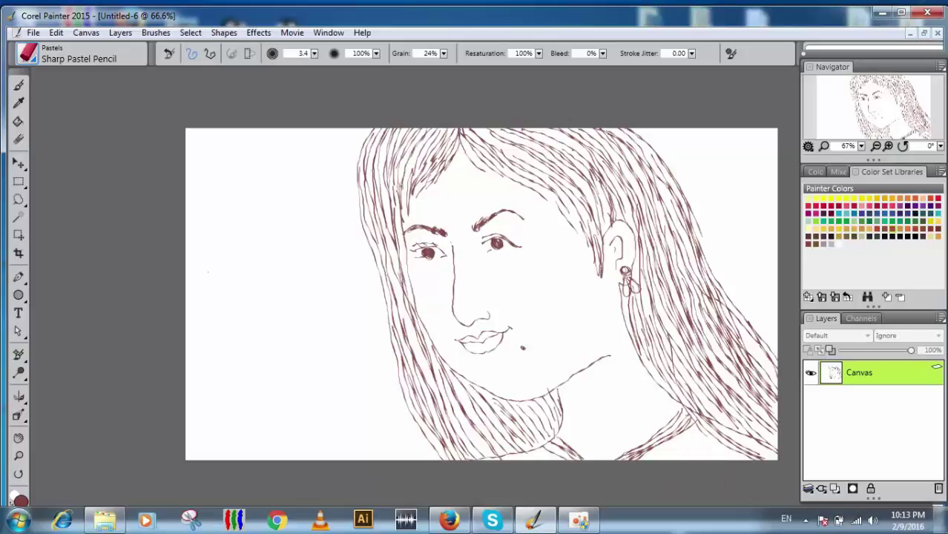
drag(416, 165, 404, 184)
drag(428, 126, 407, 188)
mouse_move(420, 125)
mouse_down()
mouse_move(390, 259)
mouse_move(393, 325)
mouse_up()
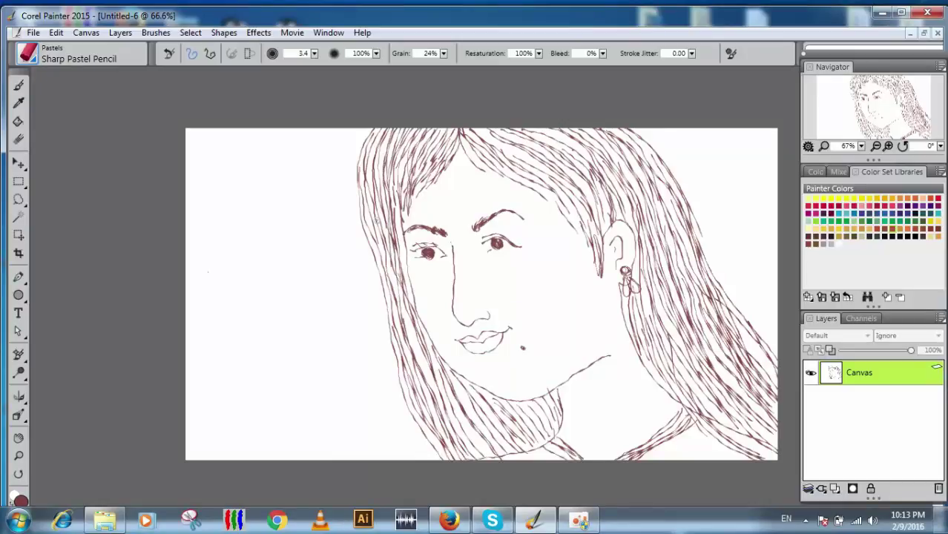
mouse_move(393, 125)
mouse_down()
mouse_move(375, 227)
mouse_move(438, 396)
mouse_up()
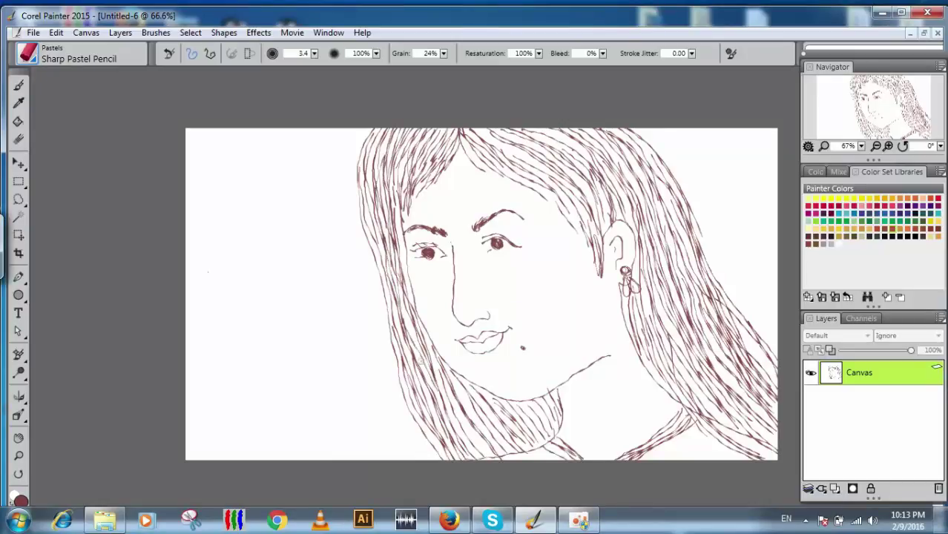
mouse_move(375, 152)
mouse_down()
mouse_move(367, 194)
mouse_move(392, 271)
mouse_up()
mouse_move(362, 151)
mouse_down()
mouse_move(398, 290)
mouse_move(468, 437)
mouse_up()
mouse_move(439, 375)
mouse_down()
mouse_move(495, 459)
mouse_move(492, 436)
mouse_move(502, 447)
mouse_up()
mouse_move(464, 385)
mouse_down()
mouse_move(518, 436)
mouse_move(525, 427)
mouse_move(546, 434)
mouse_move(544, 410)
mouse_move(550, 422)
mouse_up()
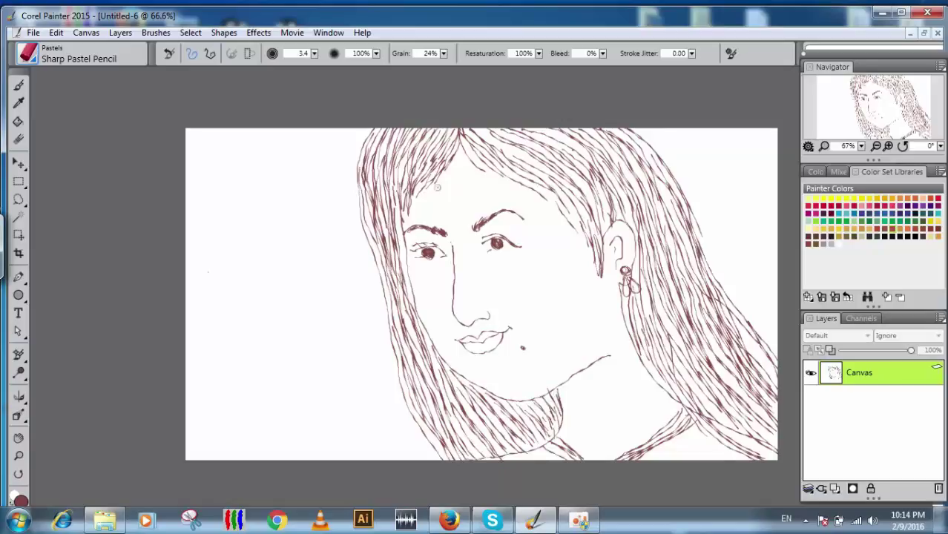
- Thicken the hair with pencil strands from the centre parting over the crown to just above and behind the ear
drag(478, 137, 545, 169)
mouse_move(478, 128)
mouse_down()
mouse_move(522, 174)
mouse_move(566, 166)
mouse_move(595, 211)
mouse_up()
drag(524, 137, 609, 182)
drag(555, 145, 599, 176)
drag(537, 124, 601, 167)
mouse_move(573, 132)
mouse_down()
mouse_move(636, 218)
mouse_move(616, 163)
mouse_move(642, 223)
mouse_move(652, 211)
mouse_move(653, 237)
mouse_up()
mouse_move(603, 114)
mouse_down()
mouse_move(662, 225)
mouse_move(678, 199)
mouse_move(687, 224)
mouse_up()
drag(631, 132, 670, 207)
- Fill the long hair behind the ear with more pencil strands down to the shoulder and the canvas edge
drag(663, 202, 718, 327)
drag(700, 272, 745, 357)
drag(721, 320, 764, 379)
mouse_move(741, 334)
mouse_down()
mouse_move(776, 359)
mouse_move(775, 375)
mouse_up()
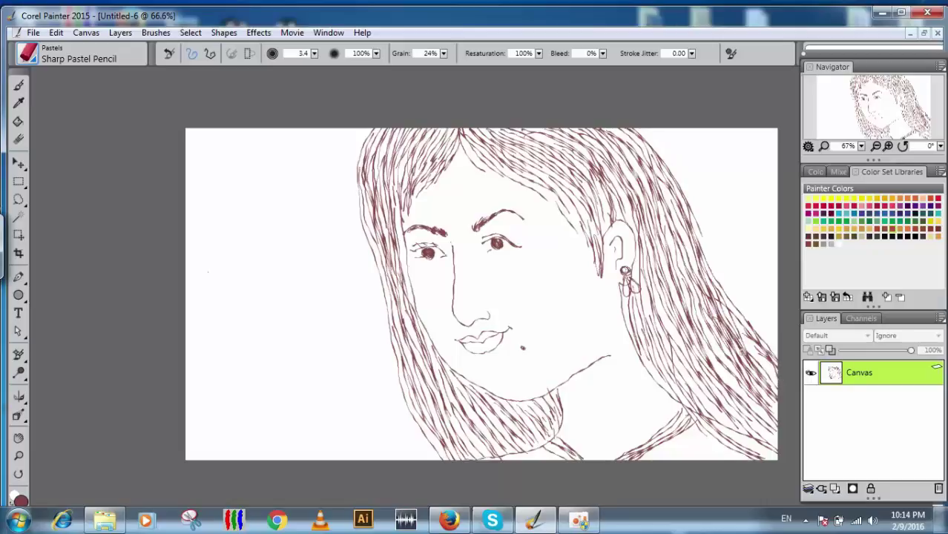
drag(745, 339, 770, 374)
drag(712, 353, 778, 419)
drag(726, 374, 769, 414)
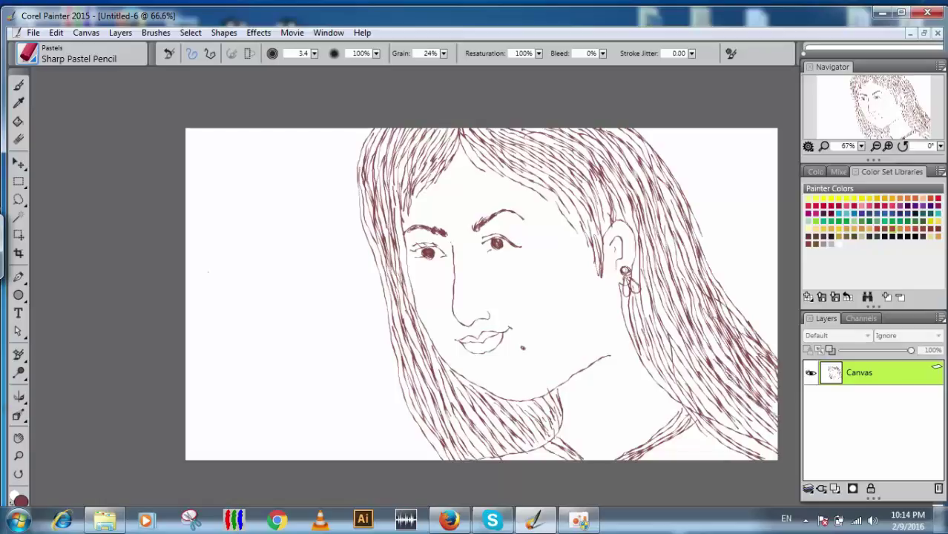
drag(710, 357, 776, 425)
drag(662, 296, 709, 394)
mouse_move(648, 278)
mouse_down()
mouse_move(671, 348)
mouse_move(731, 419)
mouse_up()
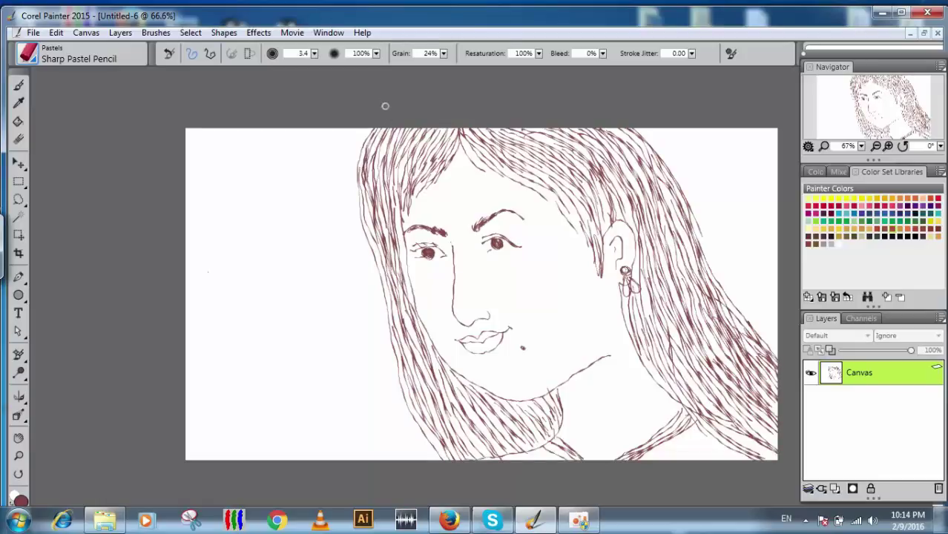
- Switch to the Round Soft Pastel and set the main colour to light grey, RGB 207, 207, 207
click(37, 57)
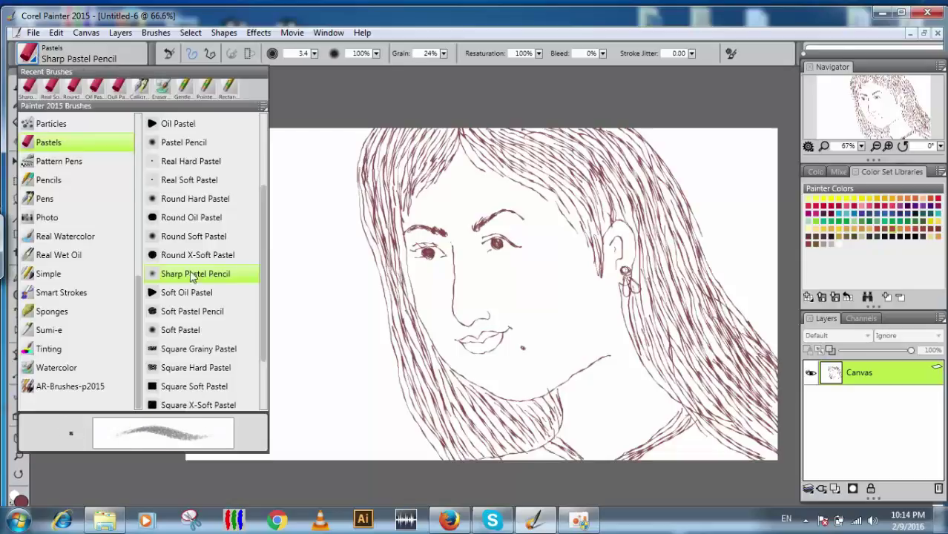
click(160, 236)
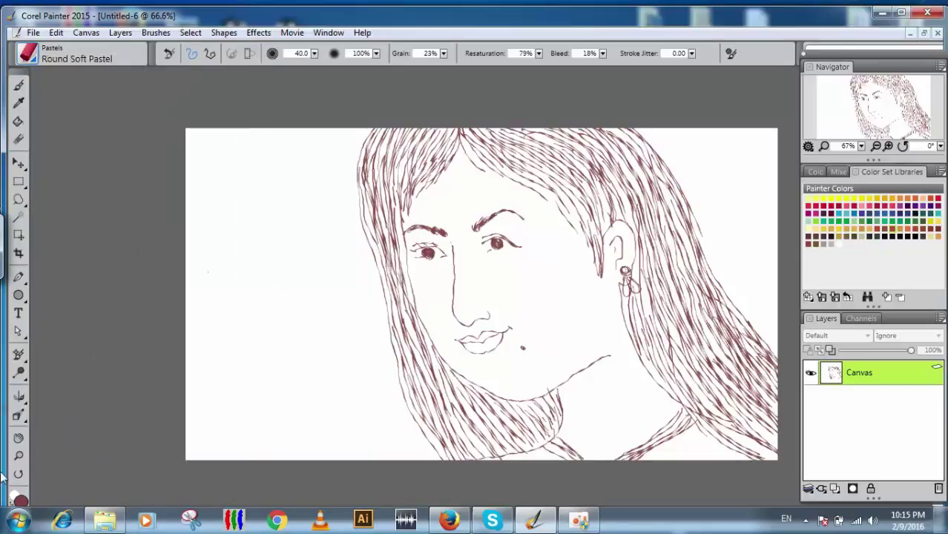
click(20, 501)
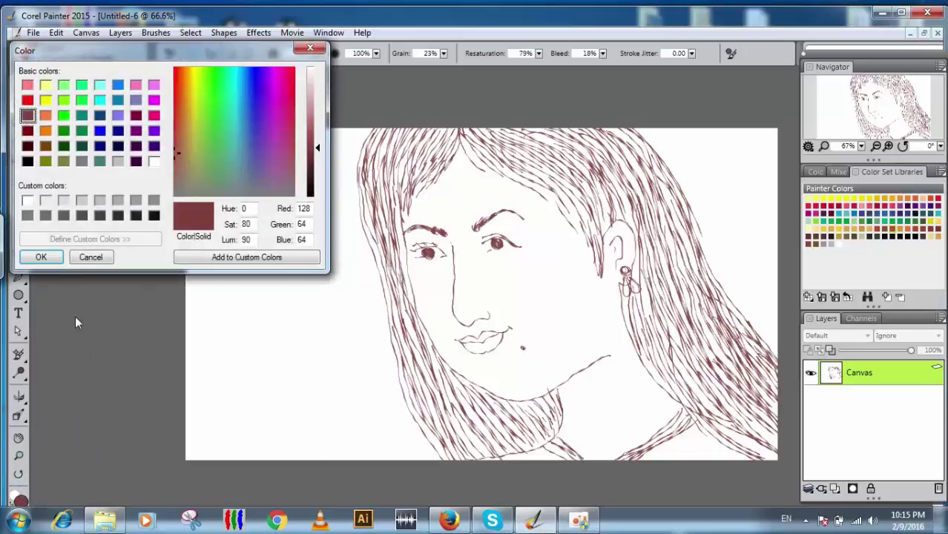
click(64, 201)
click(81, 201)
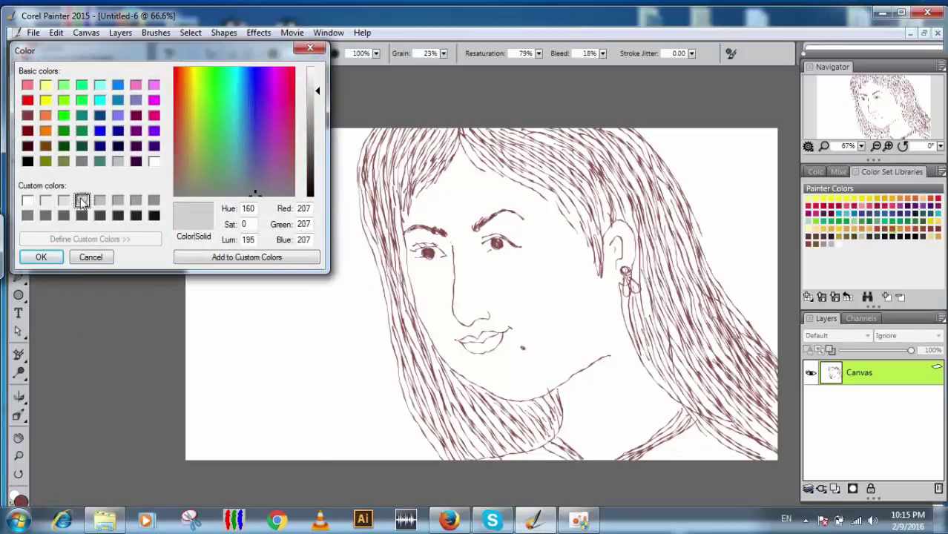
click(42, 257)
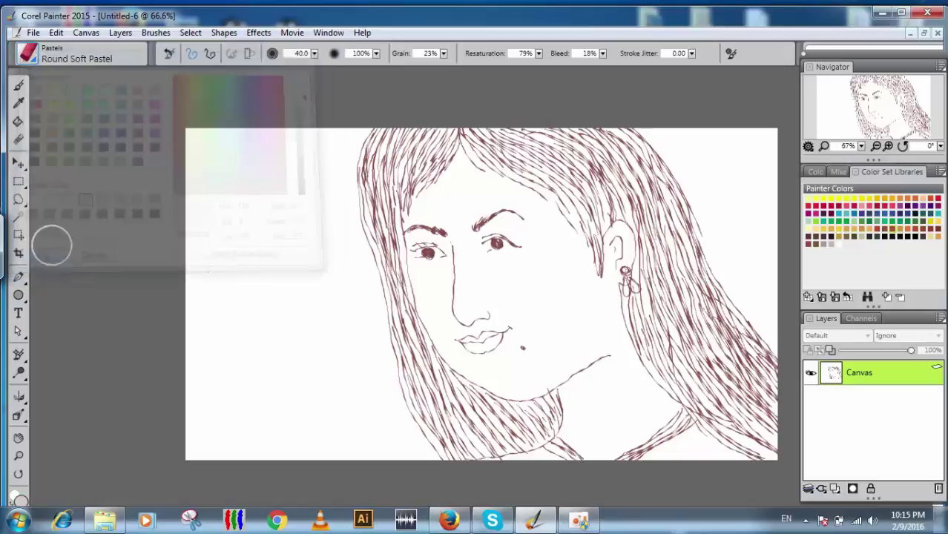
- Try a light grey pastel stroke on the hair left of the parting, and undo it
drag(414, 126, 399, 151)
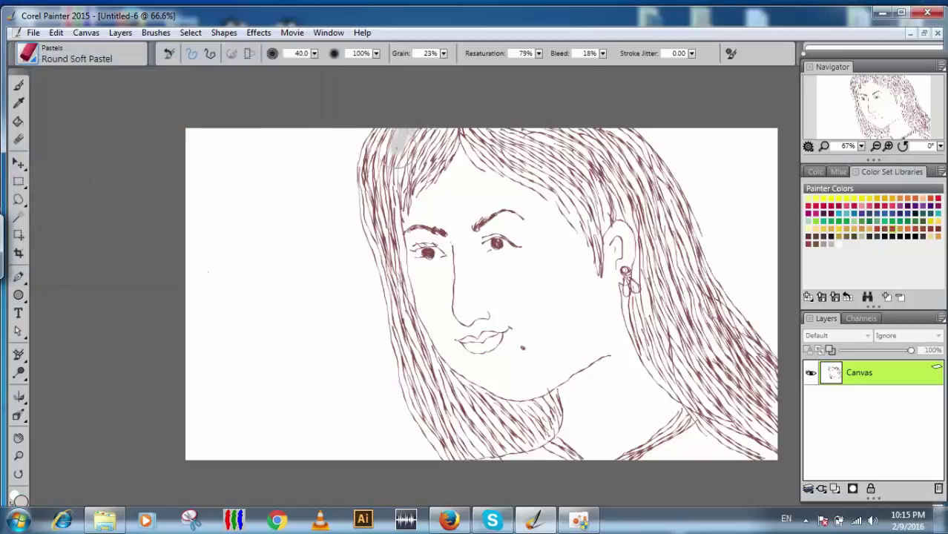
key(ctrl+z)
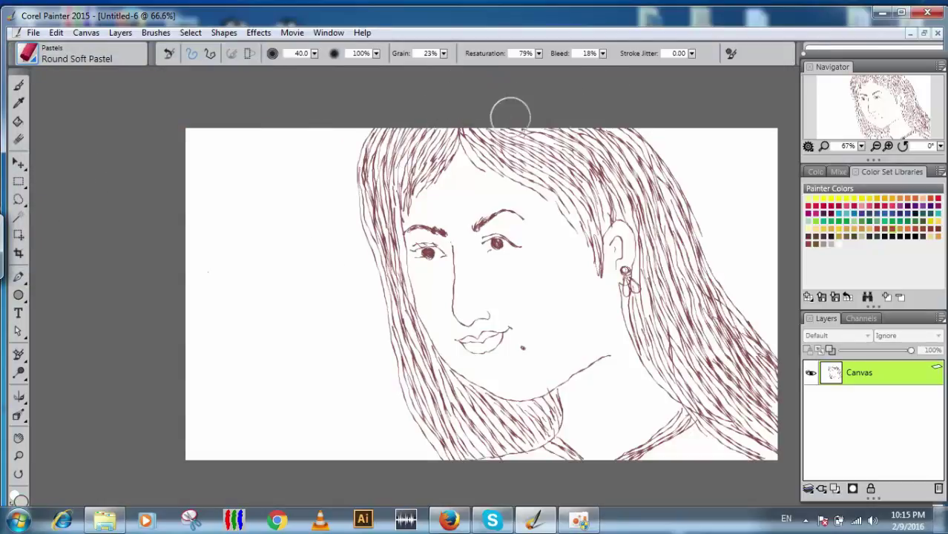
- Look through the brush categories for a shading brush and select the Broad Wheel Airbrush from Airbrushes
click(28, 53)
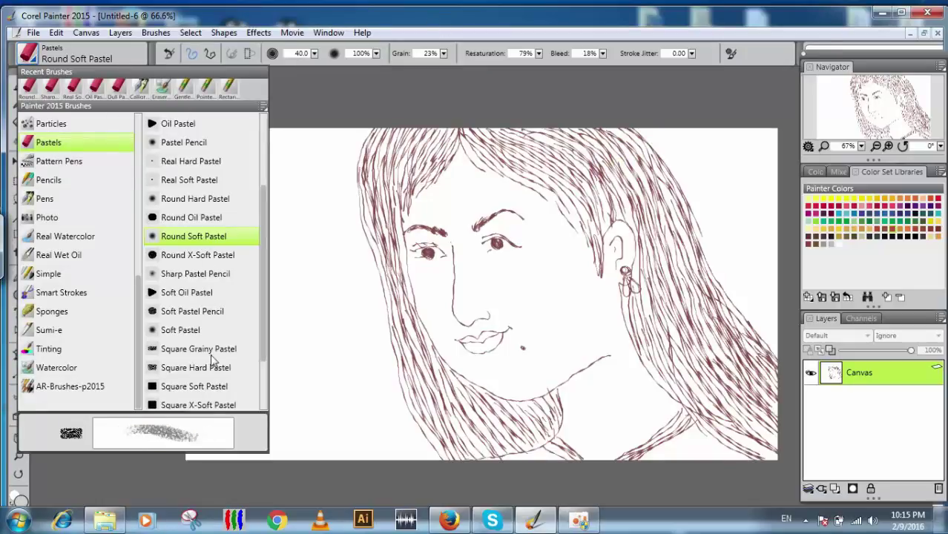
click(58, 256)
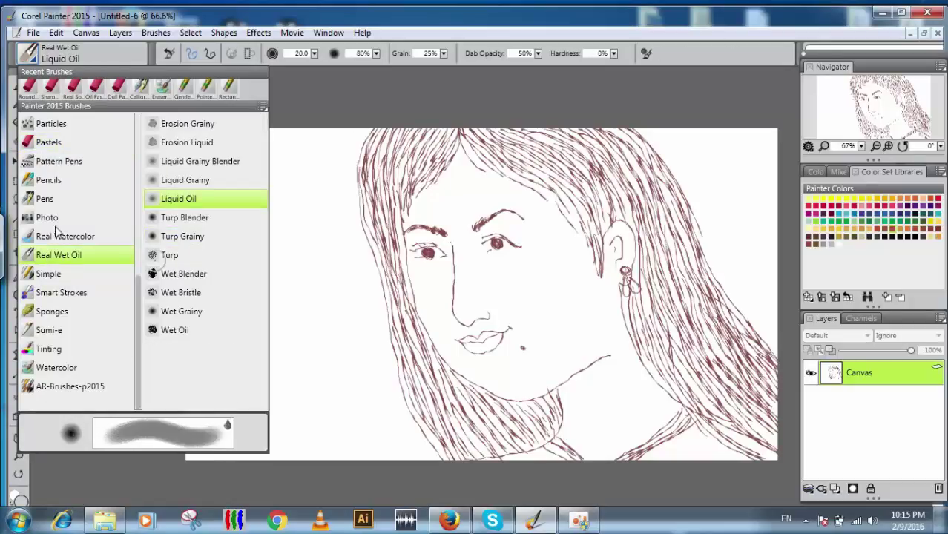
click(50, 217)
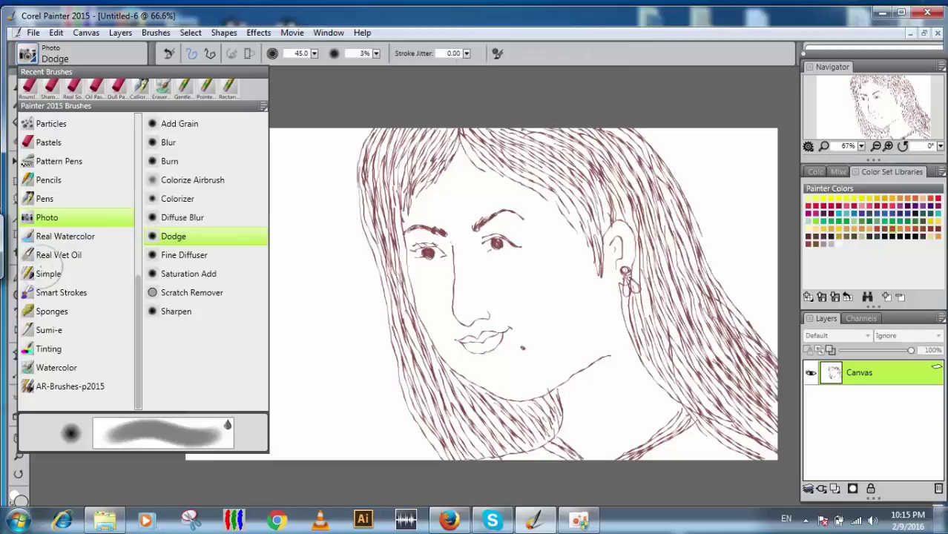
click(48, 273)
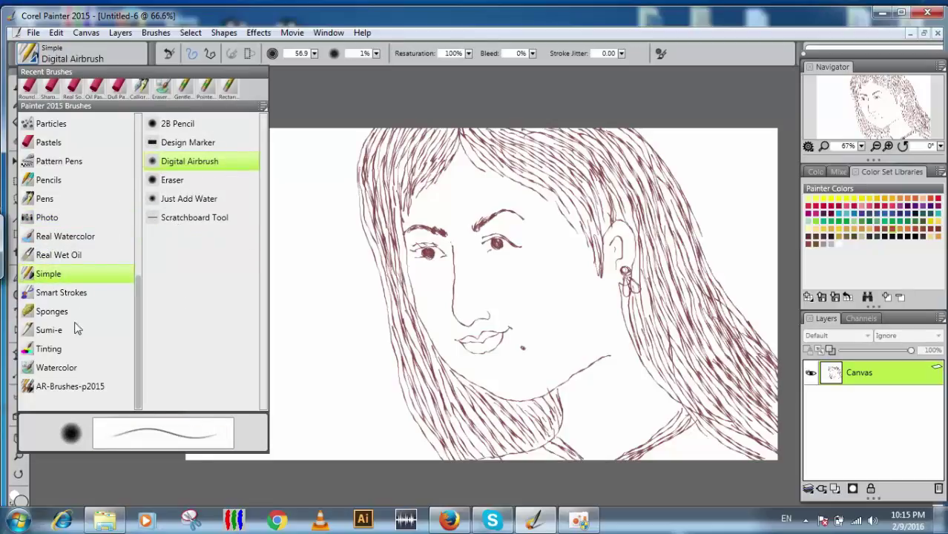
click(45, 180)
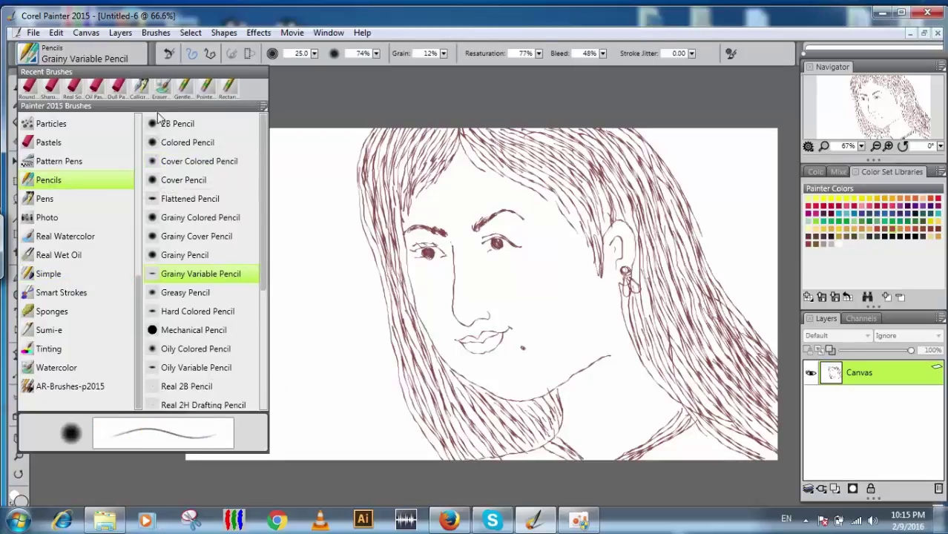
click(48, 143)
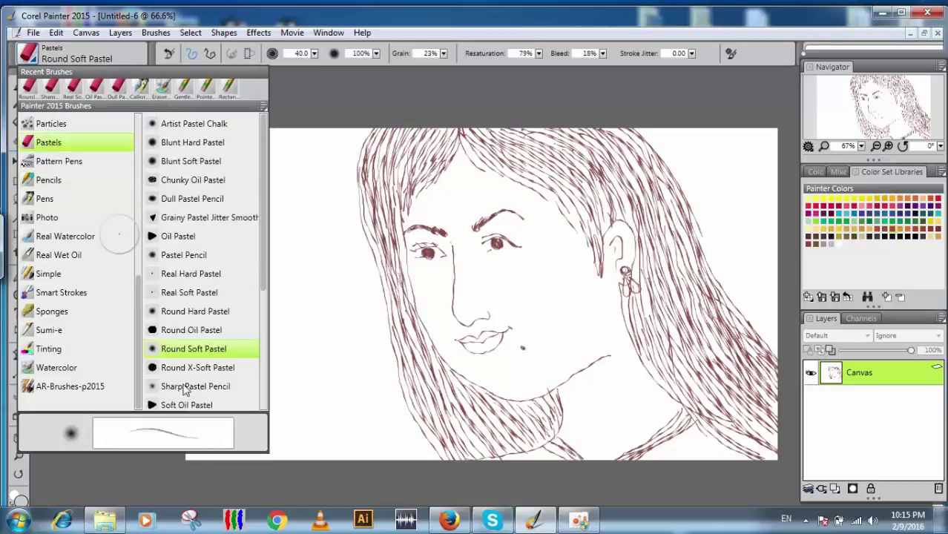
scroll(123, 223, up, 5)
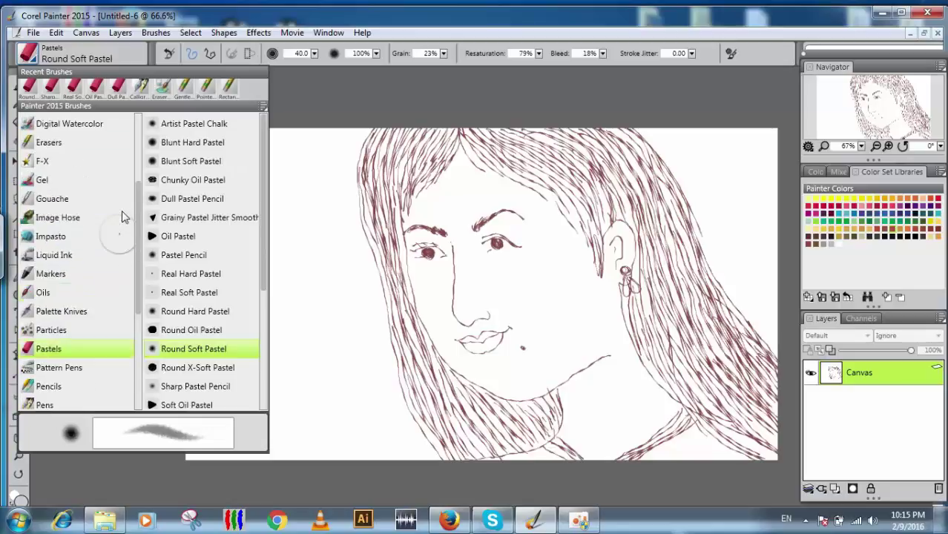
click(44, 198)
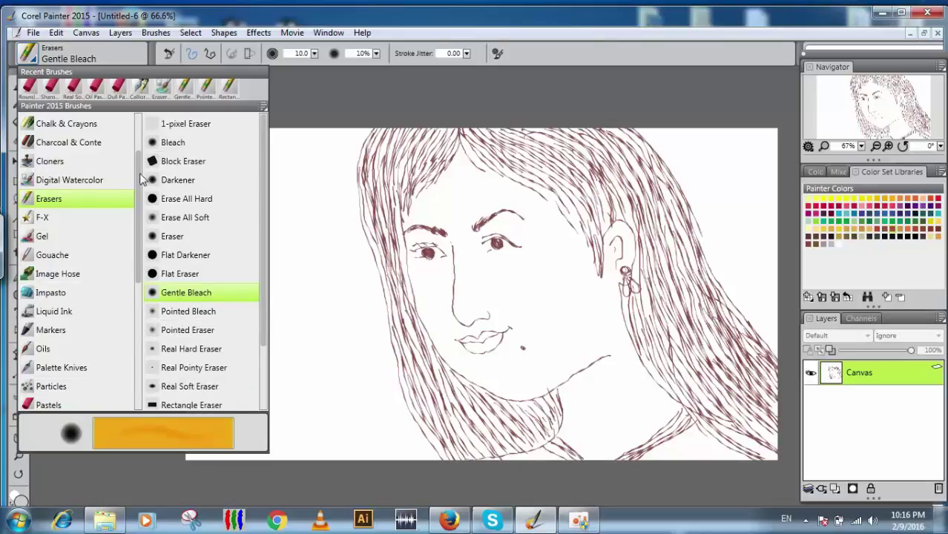
drag(137, 177, 131, 141)
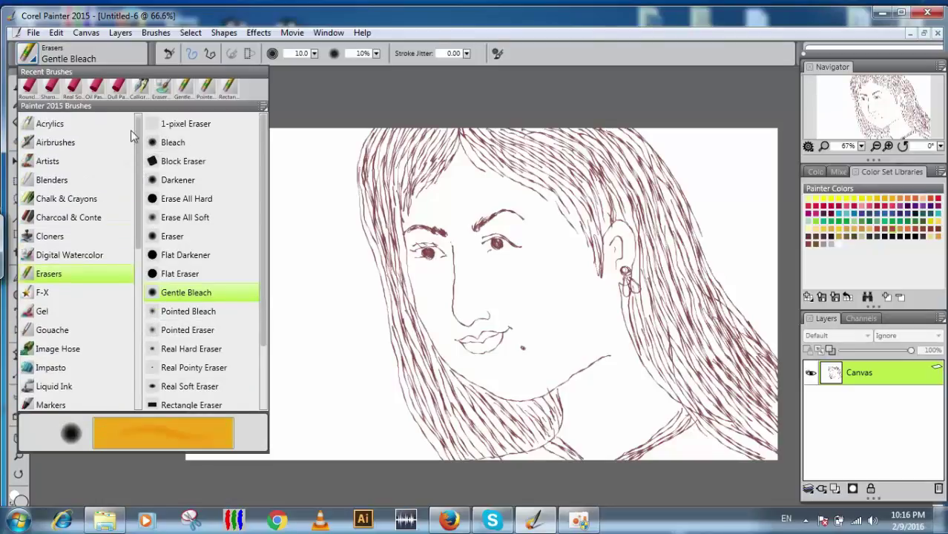
click(53, 143)
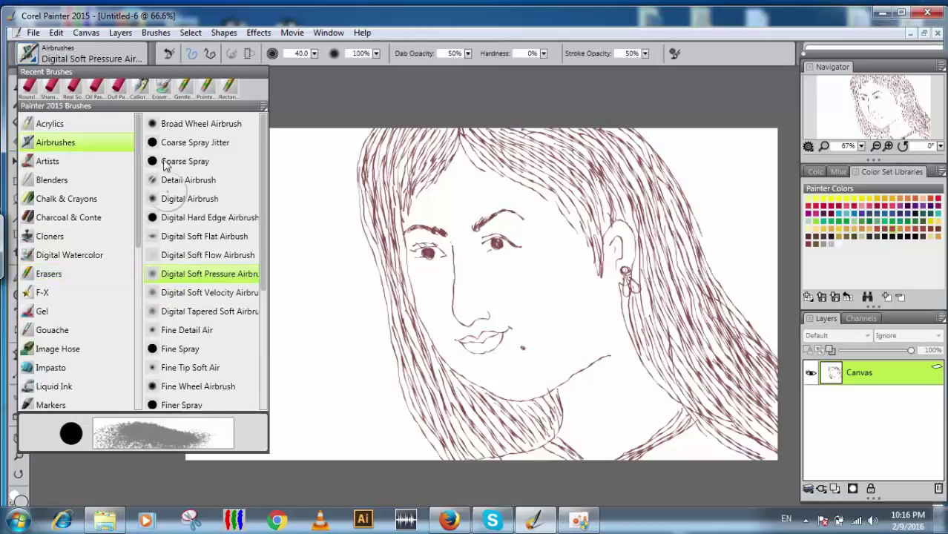
click(163, 124)
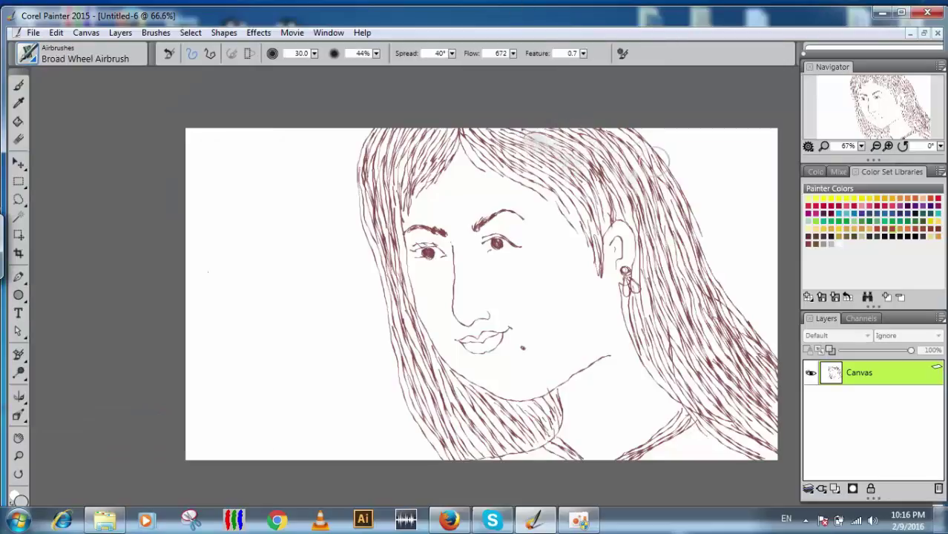
- Airbrush light grey over the hair right of the parting, from the crown down past the ear to the shoulder
drag(611, 140, 683, 257)
mouse_move(596, 156)
mouse_down()
mouse_move(604, 110)
mouse_move(661, 172)
mouse_move(746, 382)
mouse_up()
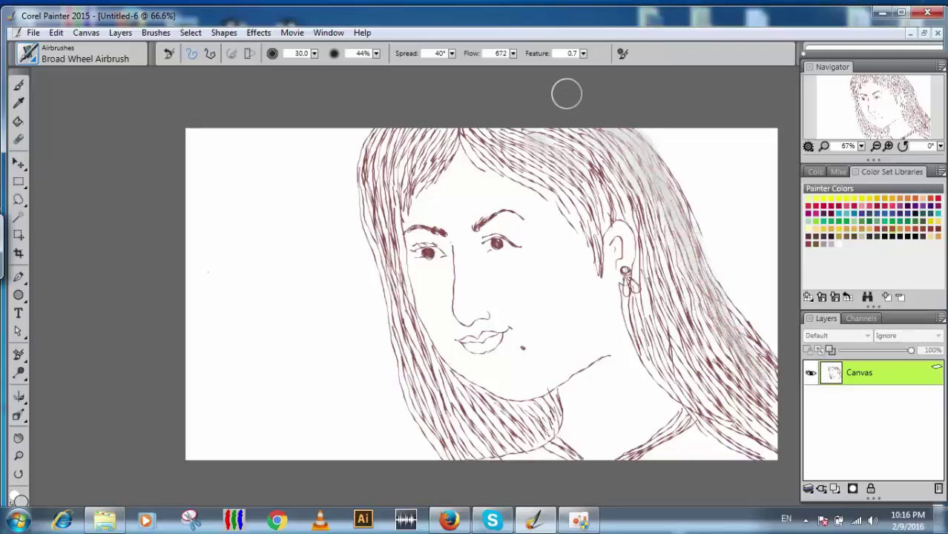
drag(579, 138, 703, 335)
drag(678, 264, 779, 392)
drag(724, 296, 771, 369)
drag(667, 315, 736, 408)
drag(665, 266, 776, 427)
mouse_move(642, 261)
mouse_down()
mouse_move(687, 375)
mouse_move(706, 396)
mouse_up()
drag(669, 279, 782, 419)
mouse_move(666, 316)
mouse_down()
mouse_move(748, 423)
mouse_move(785, 447)
mouse_up()
drag(658, 351, 764, 448)
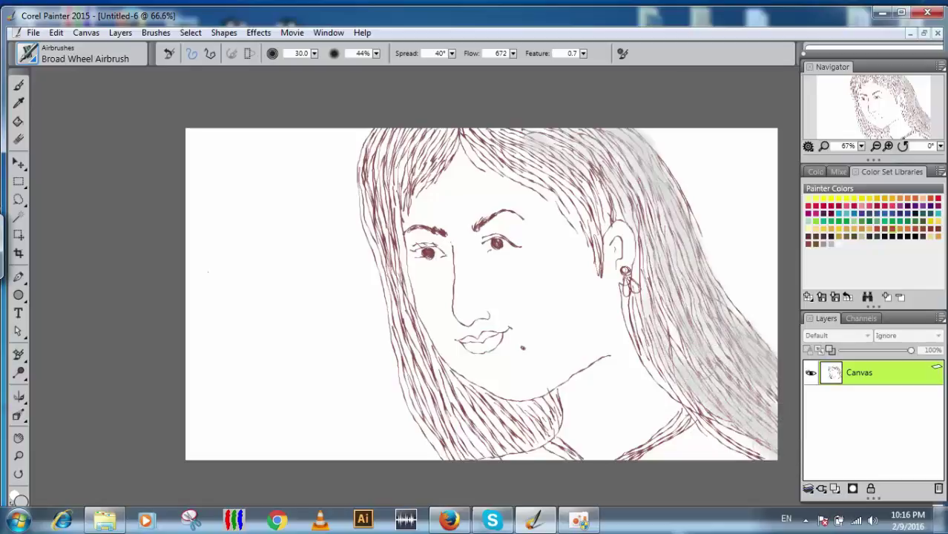
mouse_move(508, 132)
mouse_down()
mouse_move(466, 131)
mouse_move(542, 167)
mouse_move(585, 169)
mouse_up()
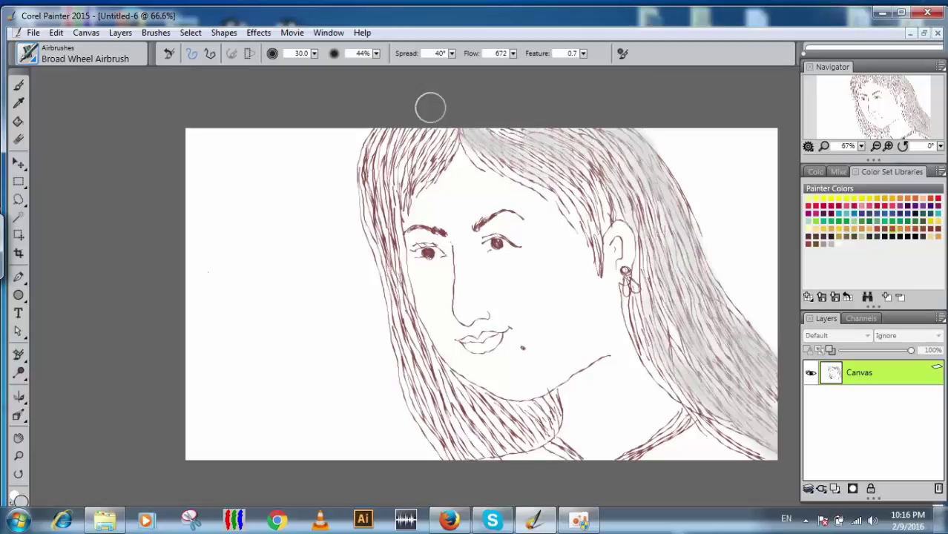
- Airbrush light grey over the hair left of the parting, along the face and down to the ends beneath the chin
drag(457, 122, 441, 168)
drag(438, 121, 390, 194)
drag(390, 125, 374, 185)
drag(375, 222, 397, 249)
drag(372, 169, 401, 290)
drag(405, 324, 449, 438)
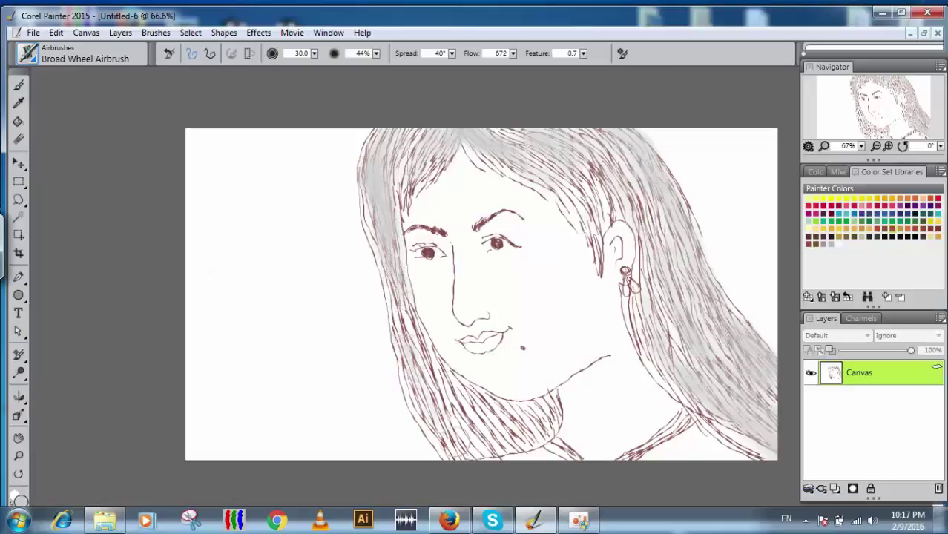
drag(397, 296, 460, 443)
mouse_move(444, 393)
mouse_down()
mouse_move(458, 430)
mouse_move(443, 394)
mouse_move(504, 442)
mouse_move(482, 386)
mouse_move(508, 437)
mouse_move(495, 439)
mouse_move(528, 434)
mouse_move(556, 411)
mouse_move(538, 430)
mouse_move(512, 404)
mouse_up()
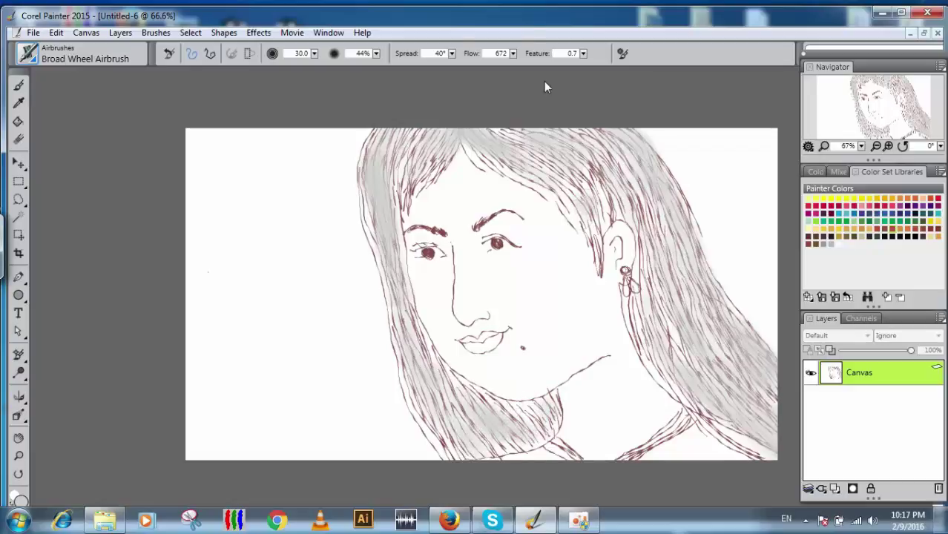
- Look through the brush categories for a hair-blending brush and select Fine Feathering Oils from Oils
click(29, 55)
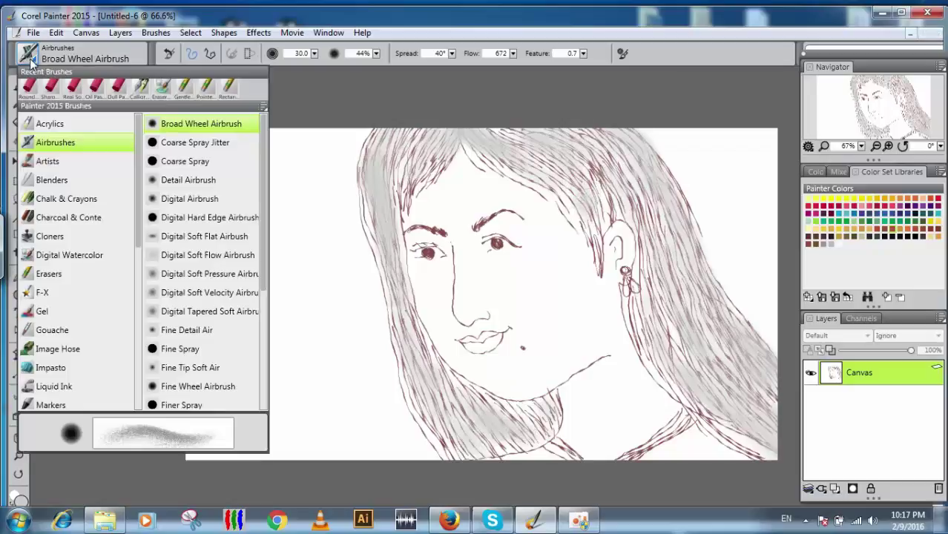
click(50, 181)
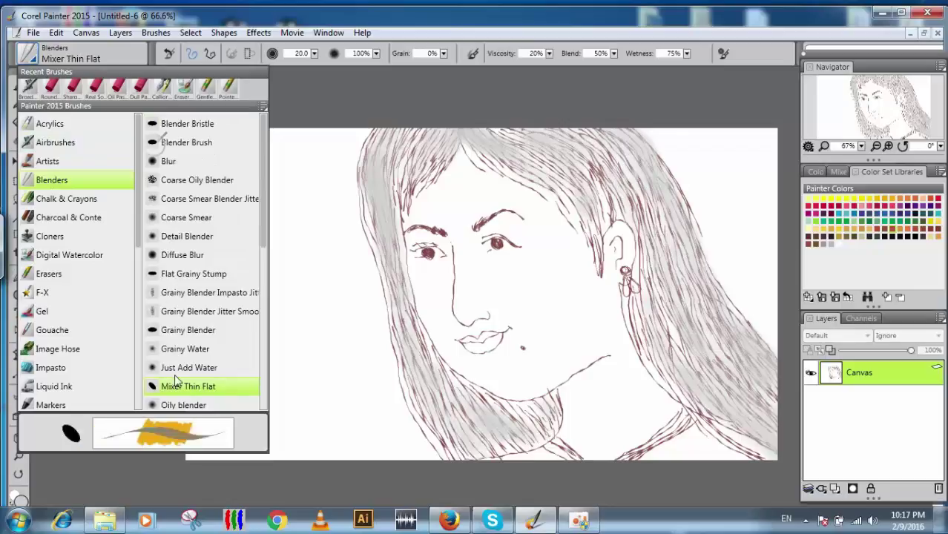
click(60, 197)
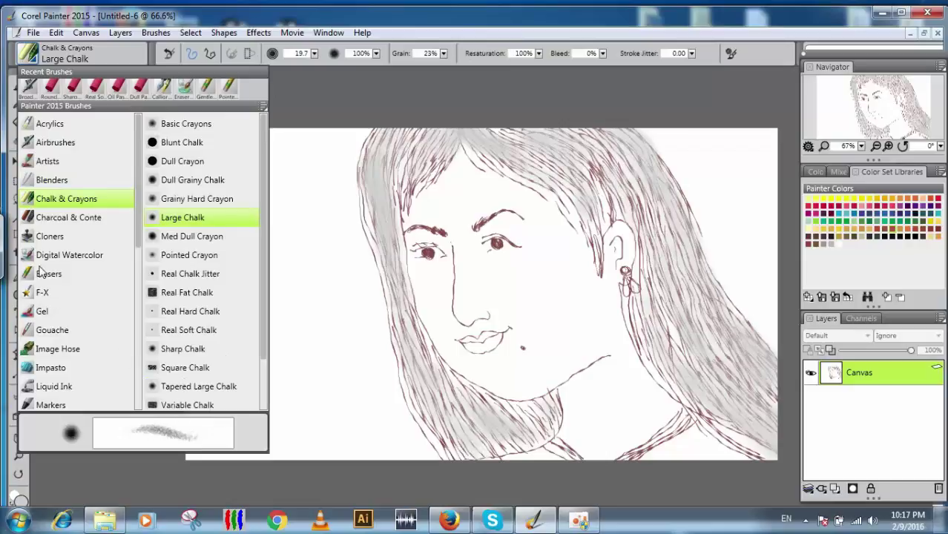
click(49, 238)
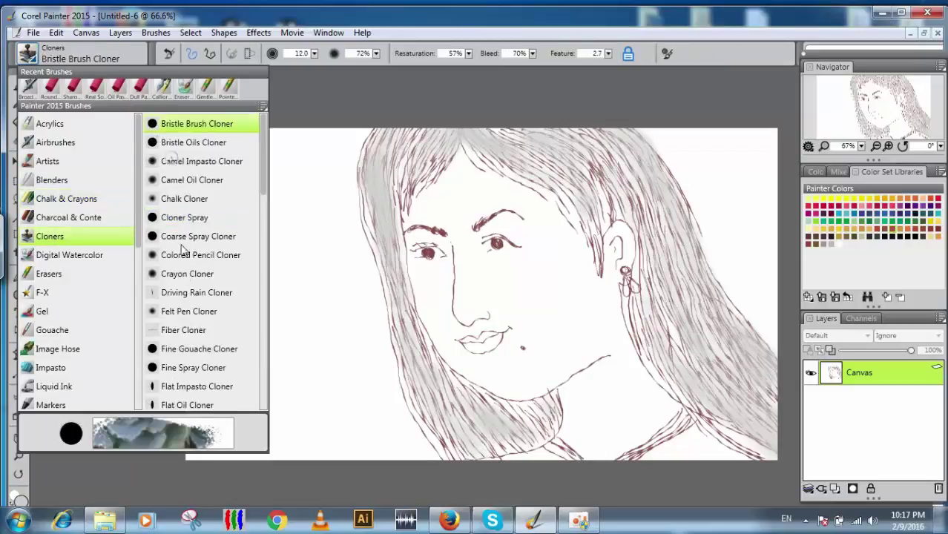
drag(138, 241, 148, 323)
click(68, 273)
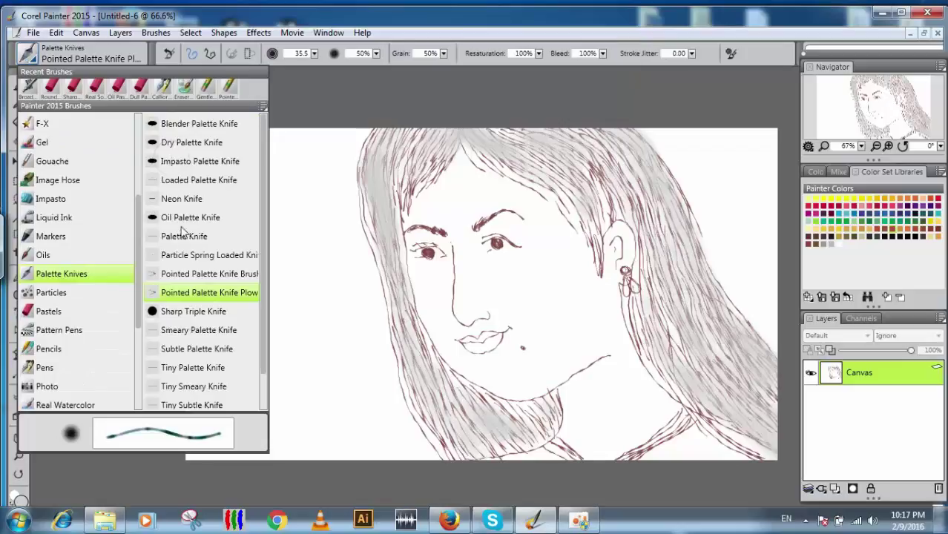
click(43, 255)
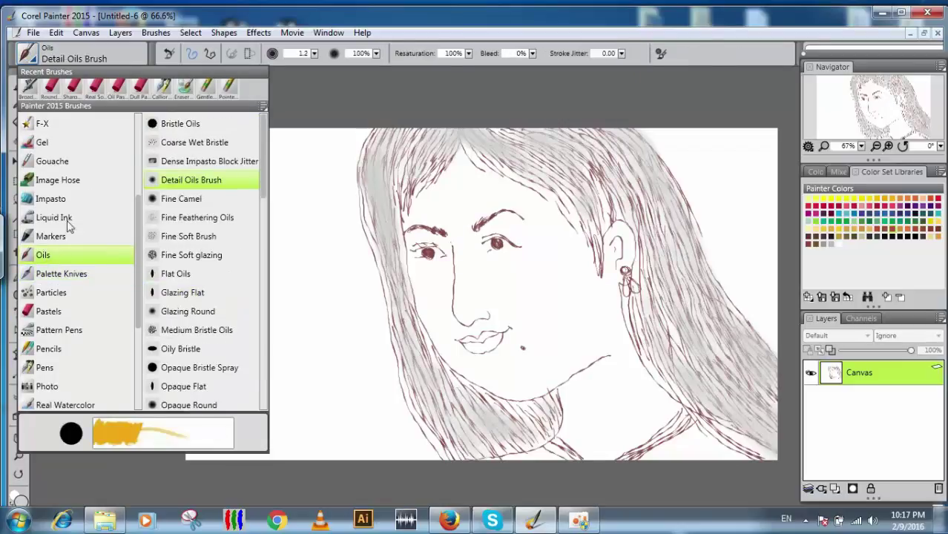
click(174, 217)
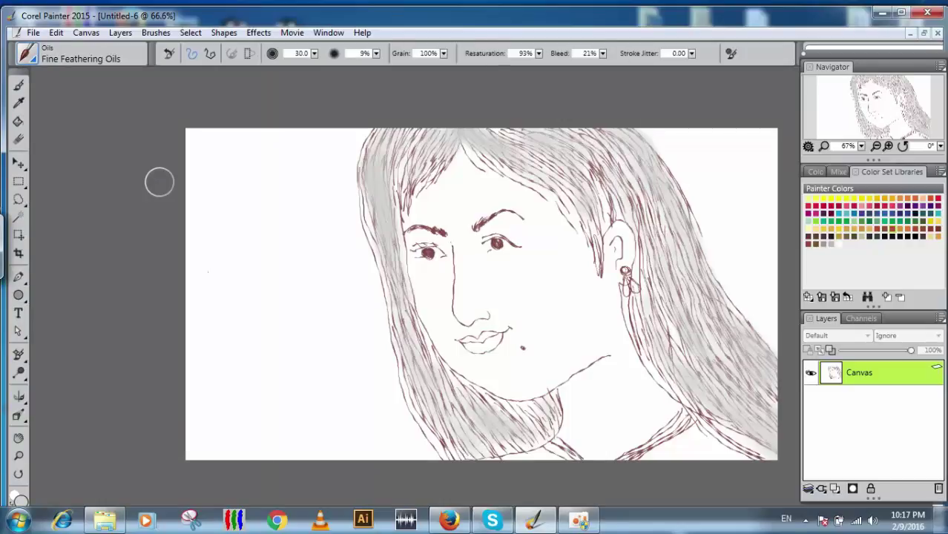
- Brush light grey feathered strokes over the hair right of the parting, from the crown past the ear to the shoulder
drag(558, 136, 599, 166)
drag(591, 134, 653, 234)
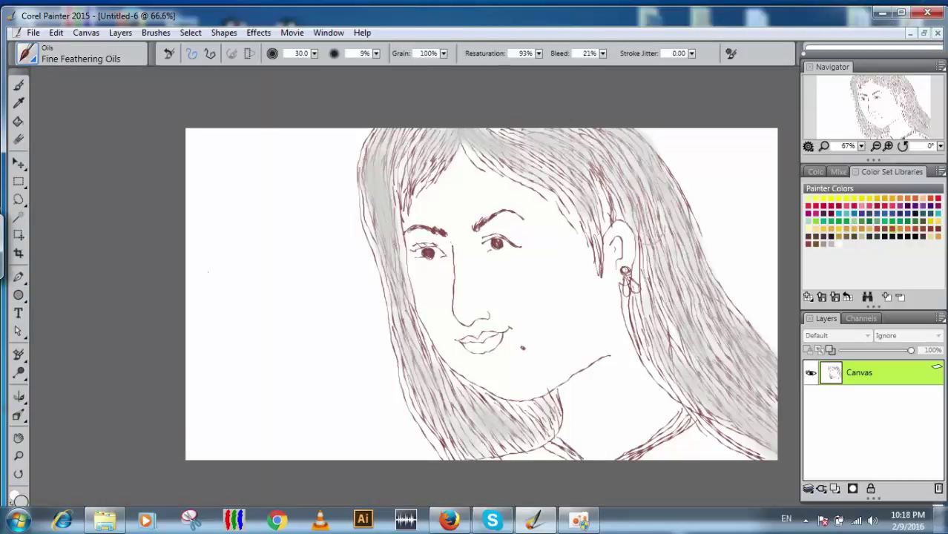
drag(702, 324, 724, 362)
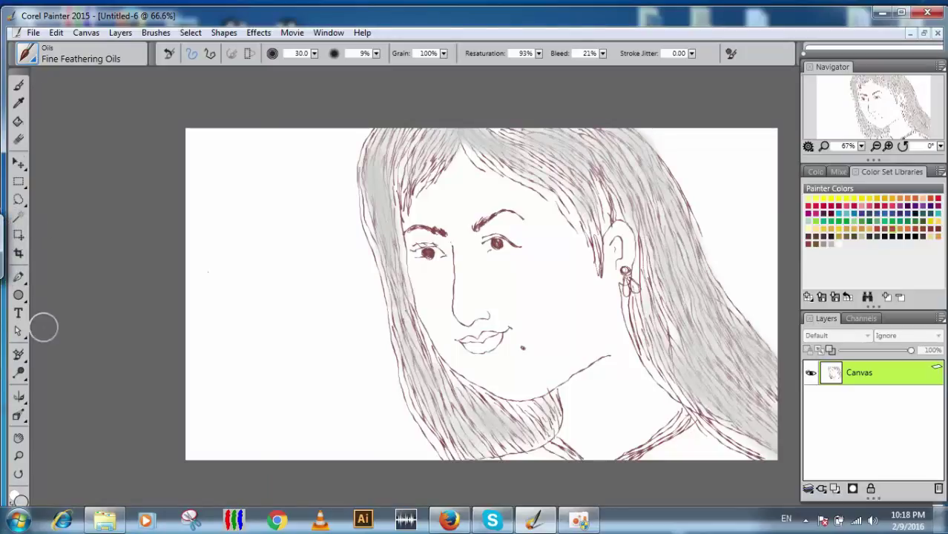
- Switch the brush to the Bamboo Pen from the Pens category
click(30, 53)
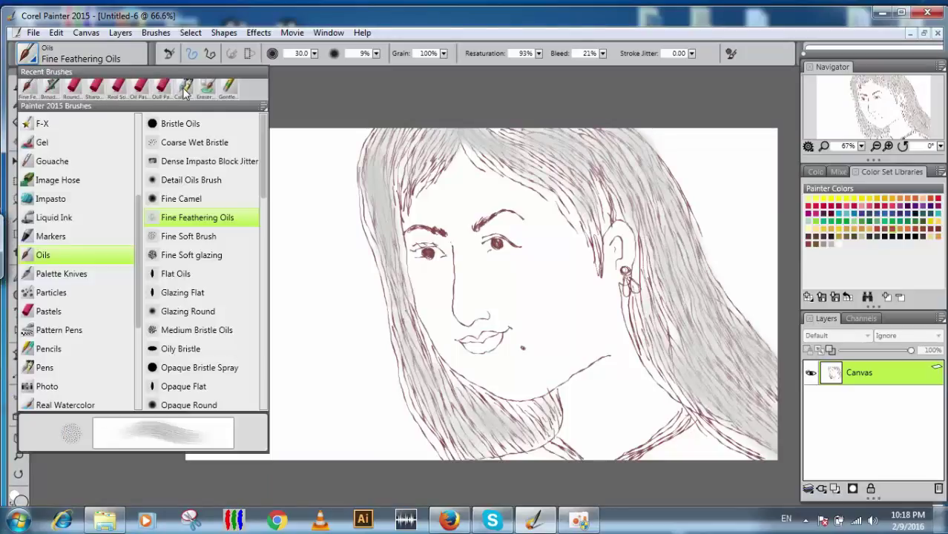
click(167, 88)
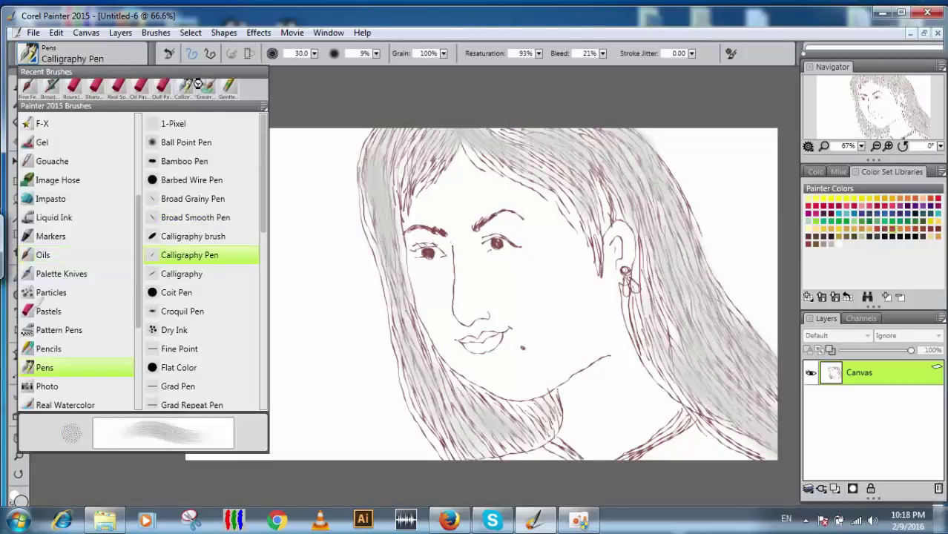
click(187, 161)
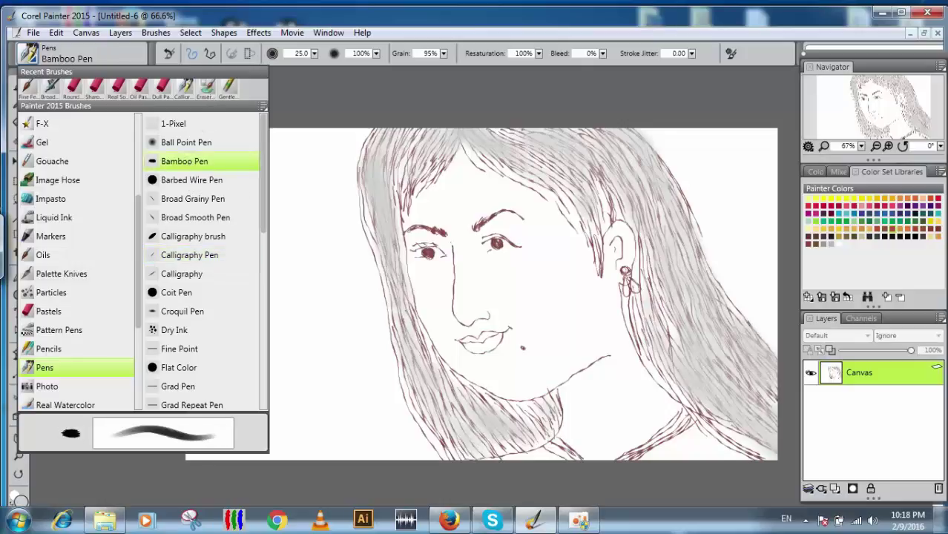
- Set the painting colour to pure red (255, 0, 0) from the basic colors
click(20, 500)
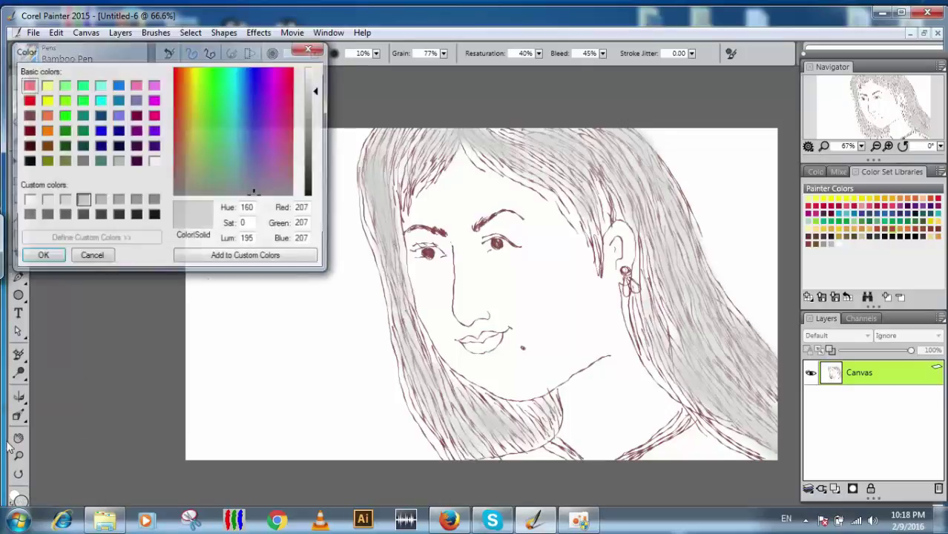
click(27, 86)
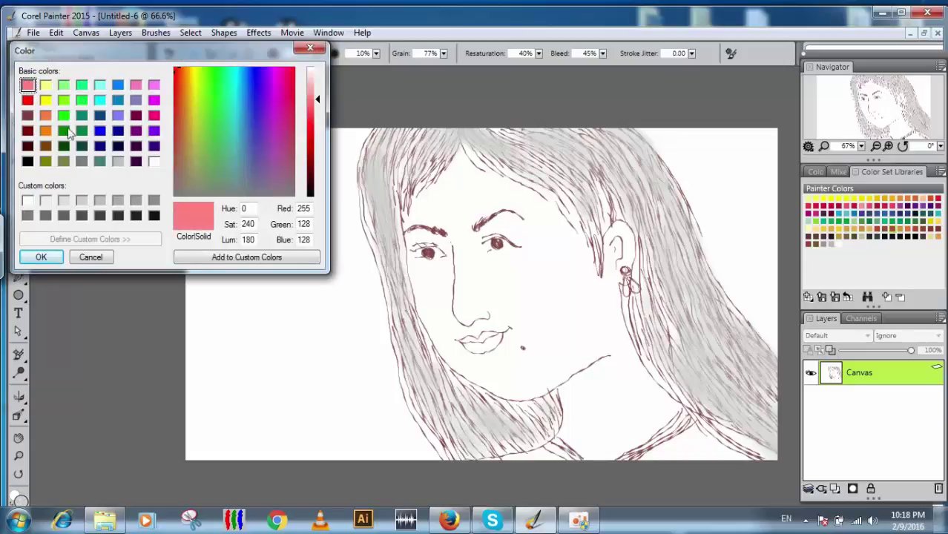
click(27, 101)
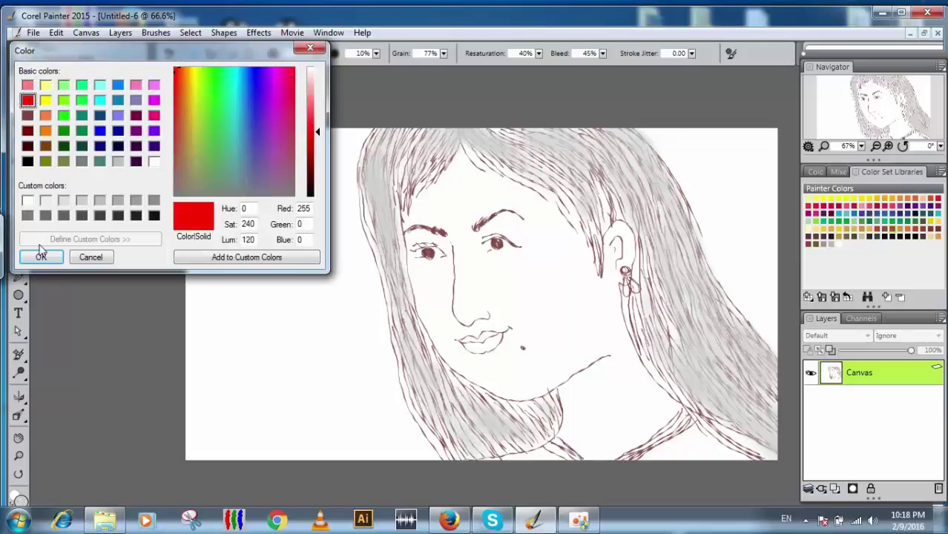
click(41, 257)
- Try a short red stroke with the Calligraphy pen on the blank canvas left of the portrait, and undo it
click(29, 62)
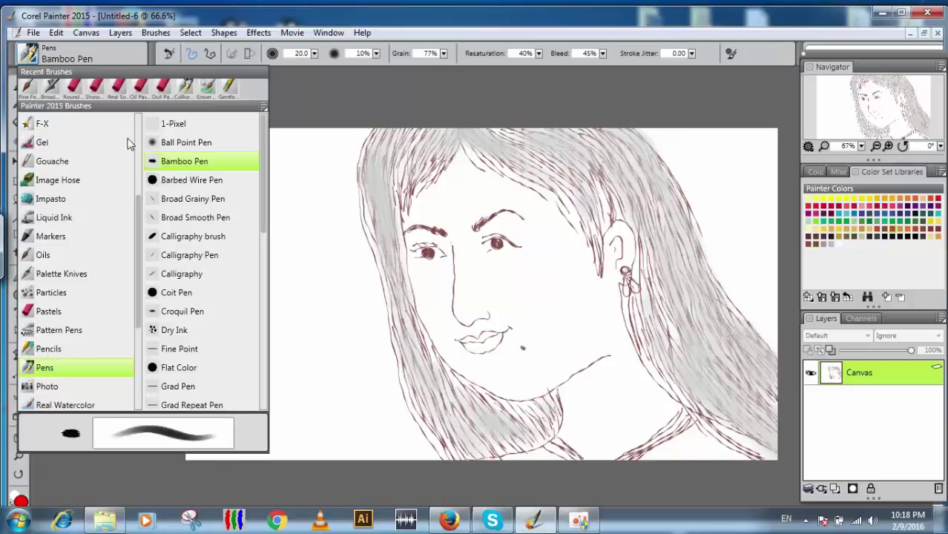
click(155, 274)
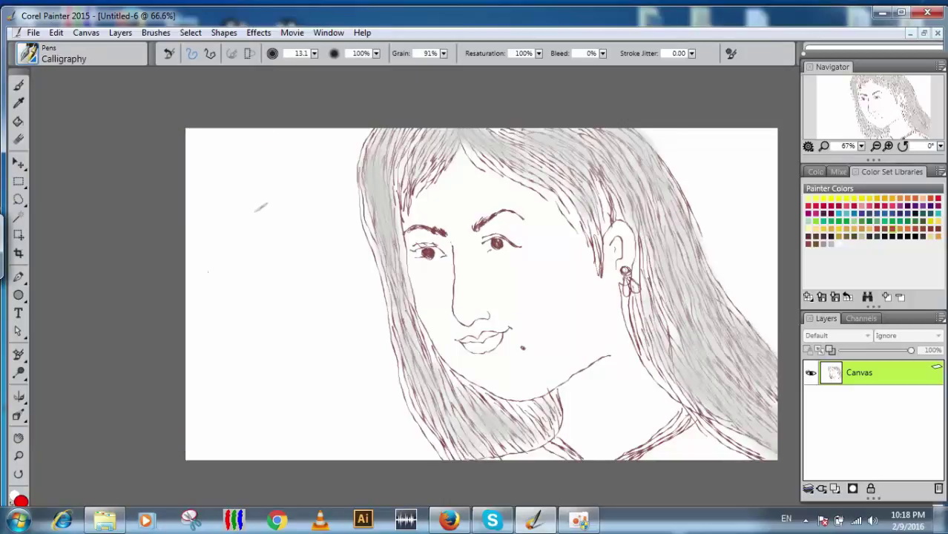
drag(206, 163, 211, 191)
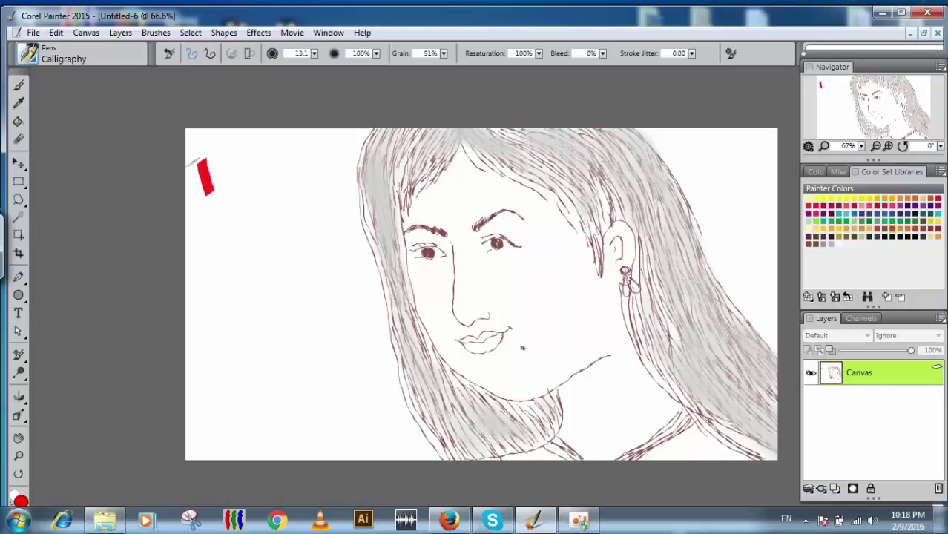
key(ctrl+z)
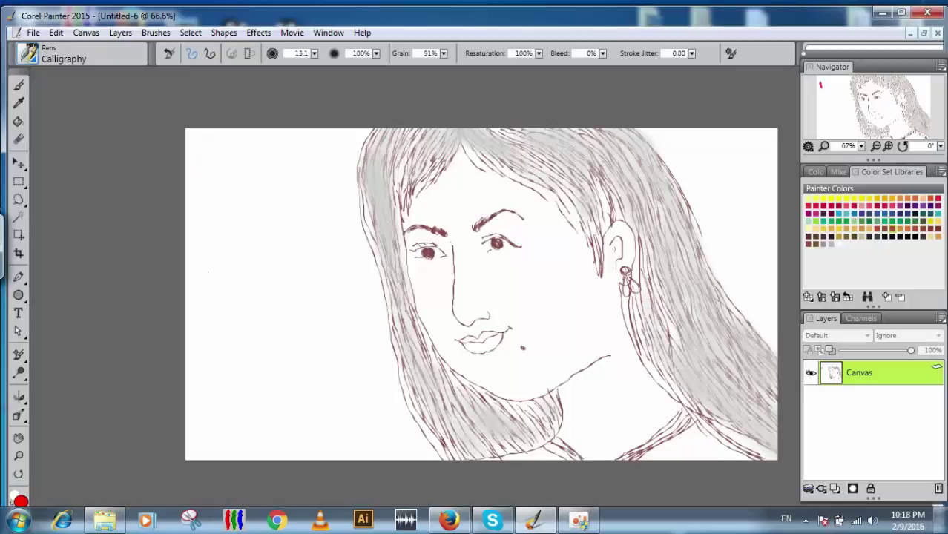
- Switch back to the Fine Feathering Oils brush and reduce its size to 3.4
click(28, 58)
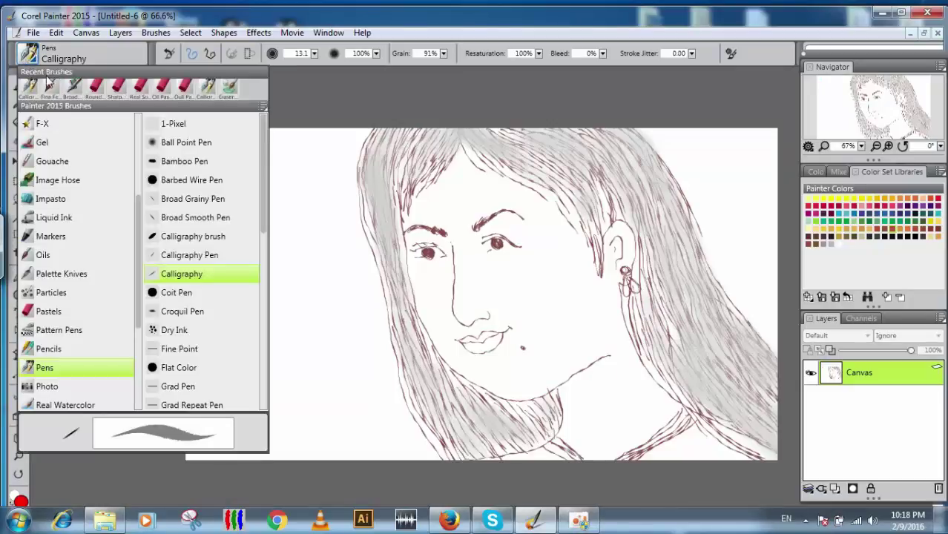
click(45, 254)
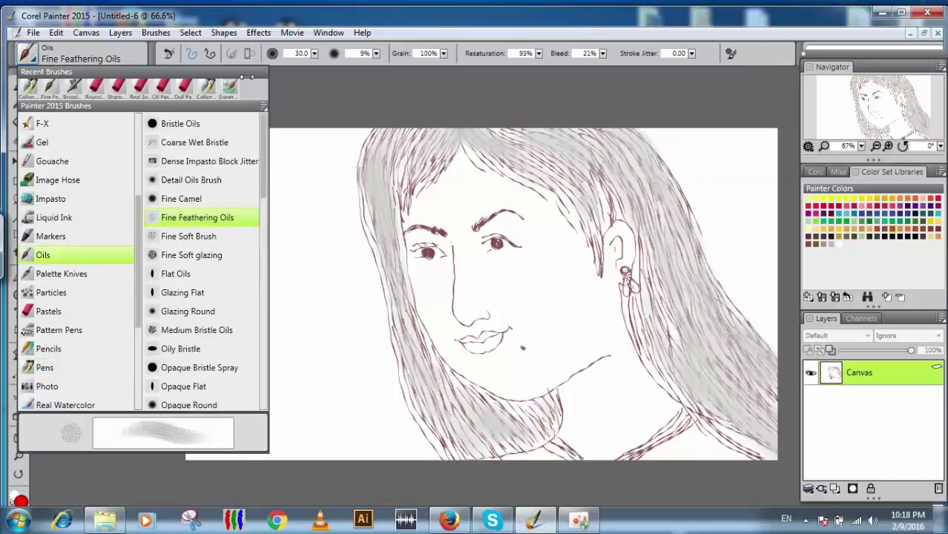
click(314, 54)
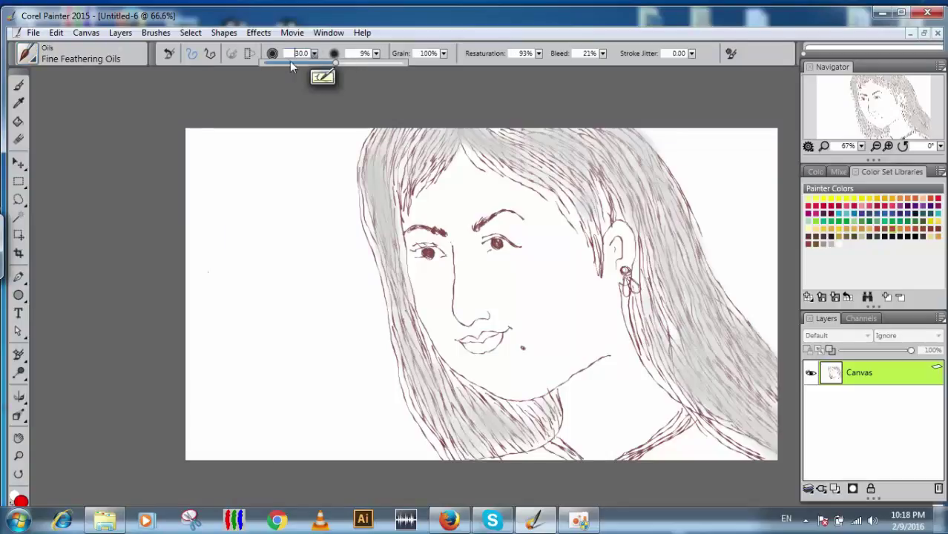
click(290, 62)
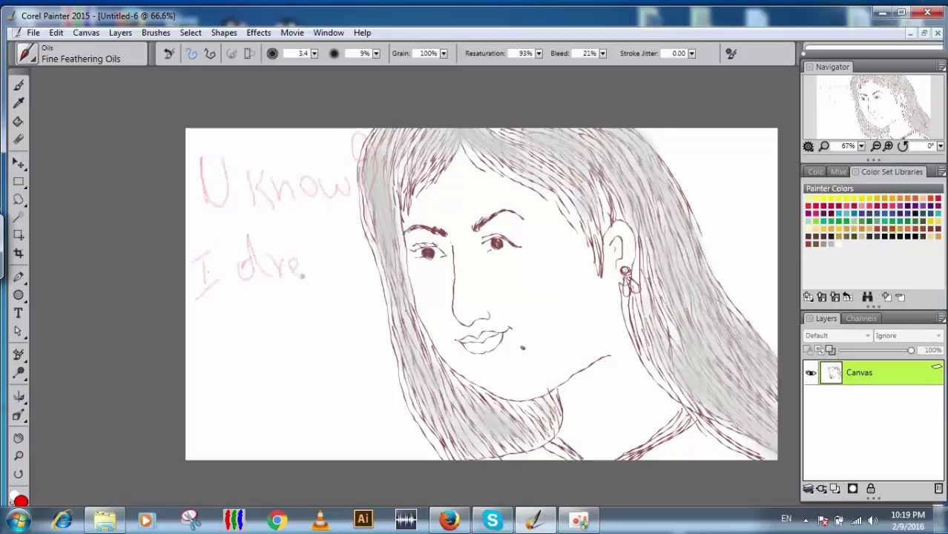
- Handwrite "U know I dream about U waiting" in red over four lines left of the portrait, with a heart outline before "waiting"
drag(328, 258, 363, 278)
mouse_move(210, 335)
mouse_down()
mouse_move(215, 359)
mouse_move(227, 331)
mouse_move(241, 337)
mouse_move(232, 353)
mouse_move(264, 333)
mouse_move(281, 346)
mouse_move(284, 339)
mouse_move(292, 359)
mouse_up()
mouse_move(299, 305)
mouse_down()
mouse_move(309, 367)
mouse_move(308, 332)
mouse_move(338, 335)
mouse_move(356, 319)
mouse_up()
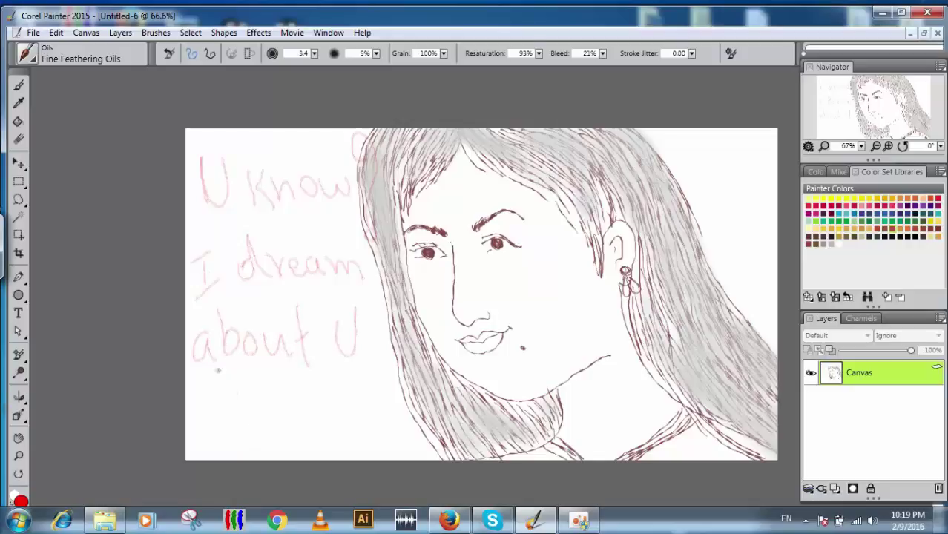
mouse_move(231, 435)
mouse_down()
mouse_move(192, 374)
mouse_move(258, 390)
mouse_move(235, 441)
mouse_move(283, 425)
mouse_move(339, 425)
mouse_move(342, 403)
mouse_move(357, 423)
mouse_move(385, 414)
mouse_move(405, 438)
mouse_move(396, 422)
mouse_up()
click(350, 400)
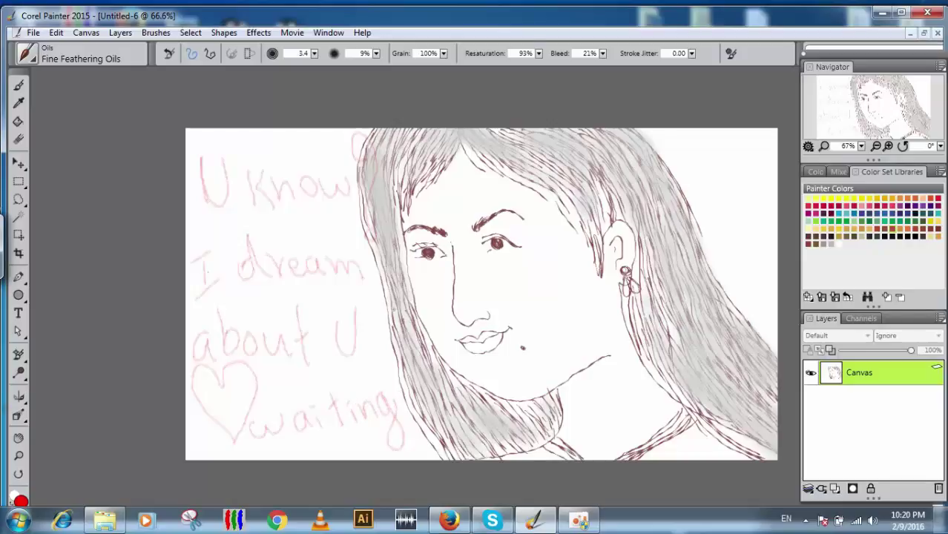
click(581, 520)
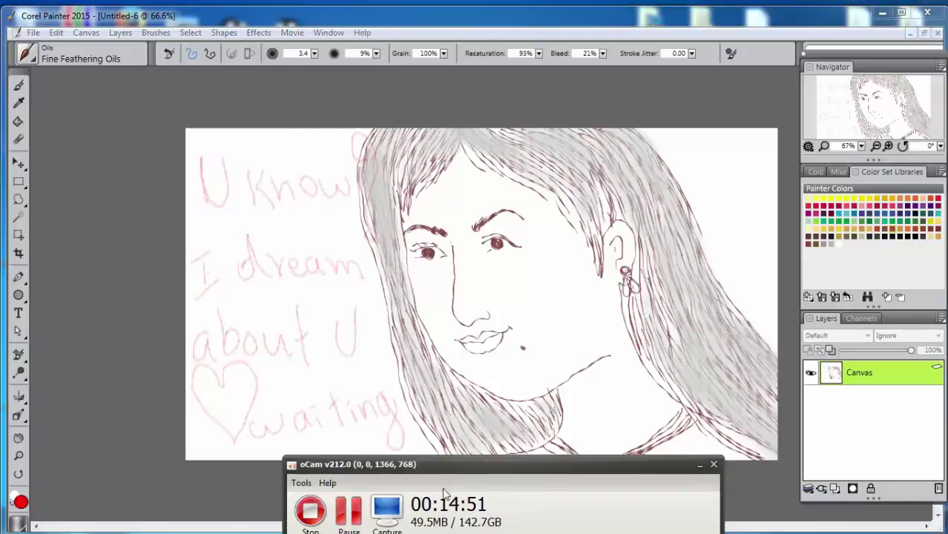